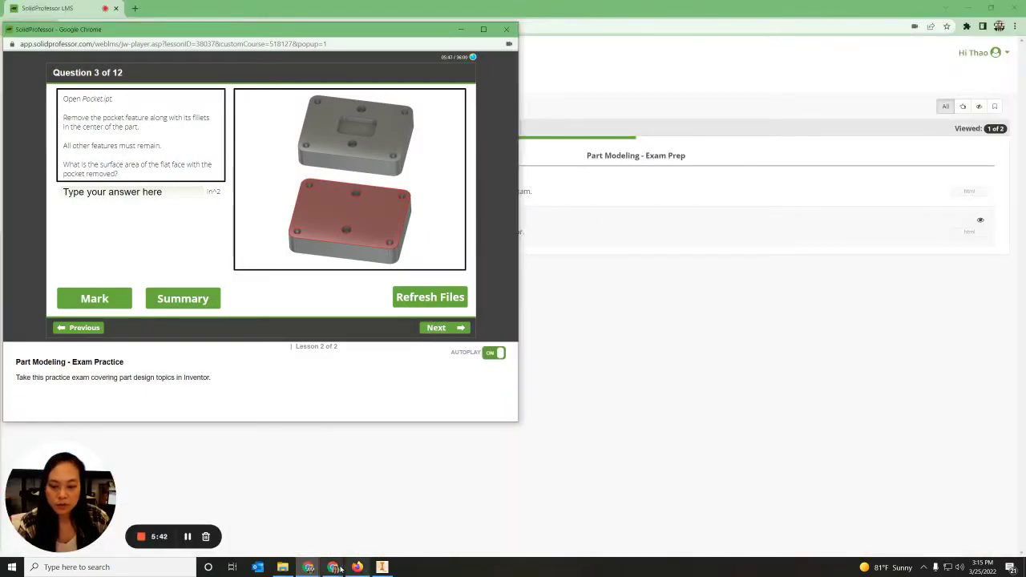
Step: Open Pocket.ipt from the Documents folder in File Explorer
{"action": "left_click", "coordinate": [282, 566]}
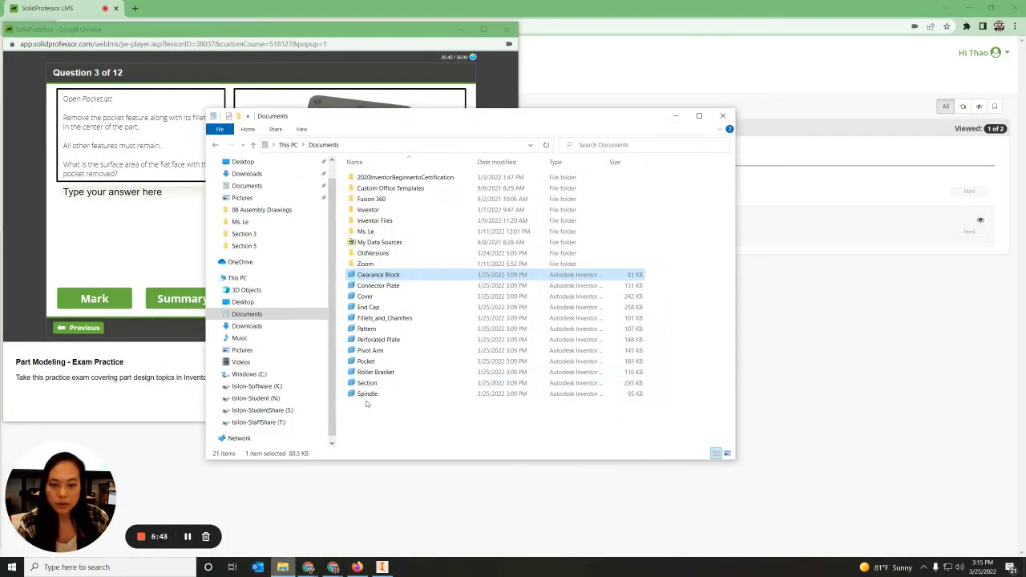
{"action": "double_click", "coordinate": [369, 362]}
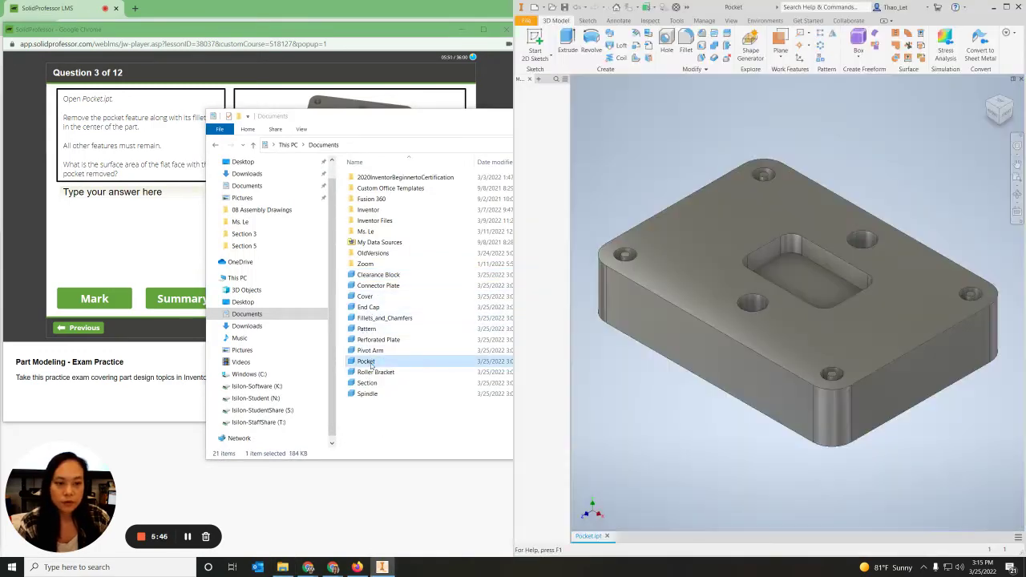
{"action": "left_click_drag", "start_coordinate": [417, 116], "coordinate": [371, 123]}
{"action": "left_click", "coordinate": [631, 123]}
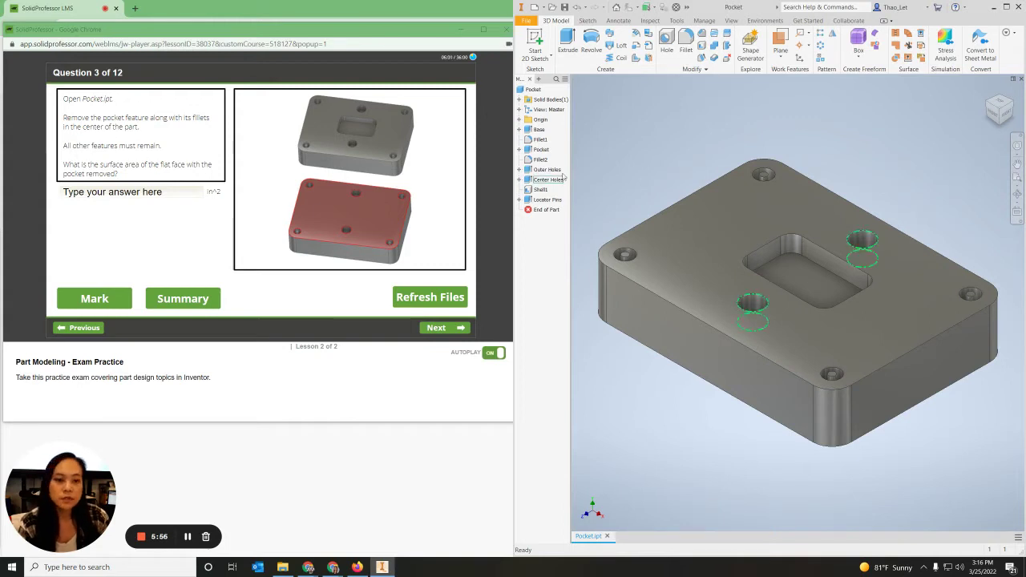
{"action": "right_click", "coordinate": [541, 150]}
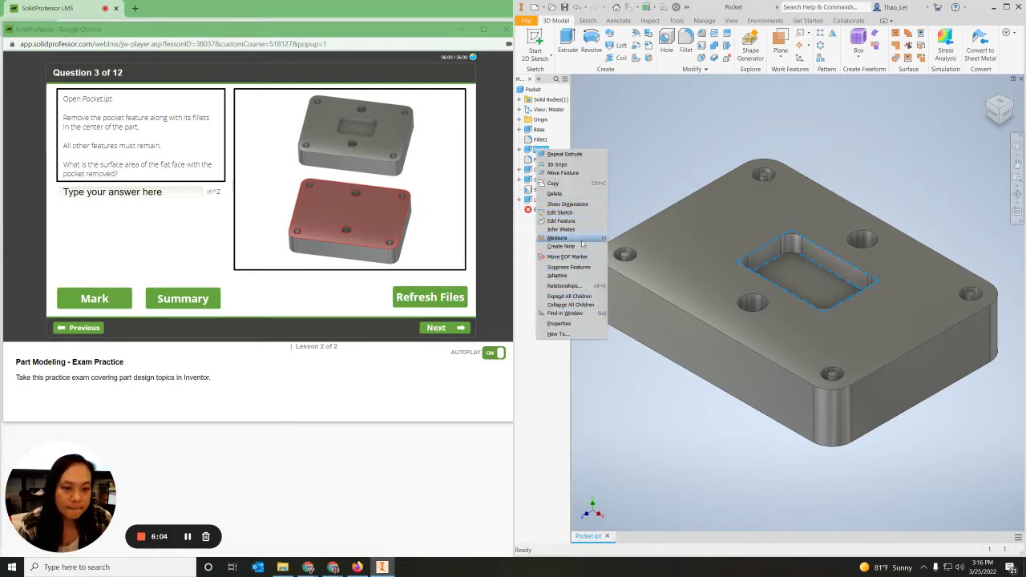
{"action": "left_click", "coordinate": [607, 187]}
{"action": "right_click", "coordinate": [542, 149]}
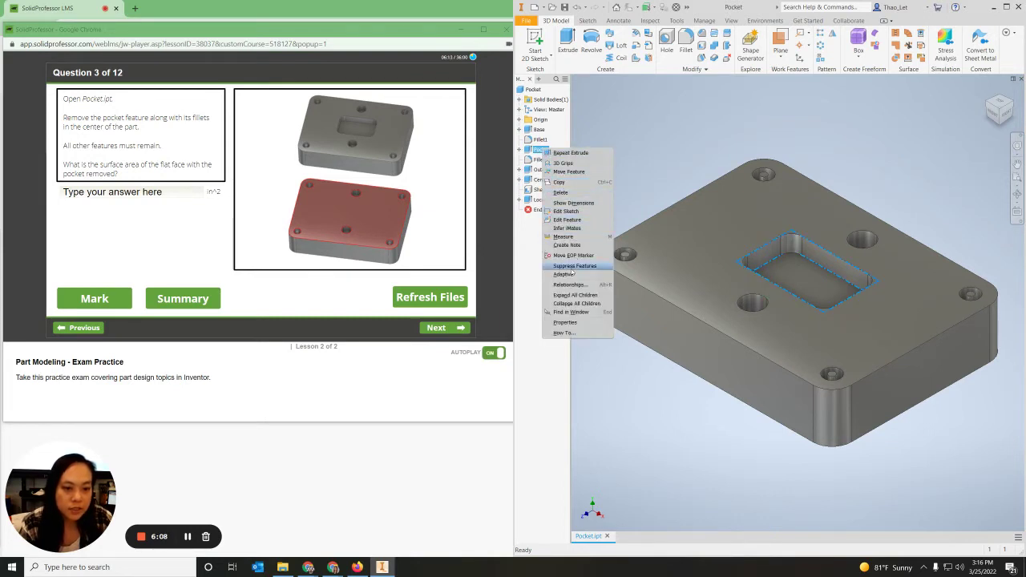
{"action": "left_click", "coordinate": [574, 265]}
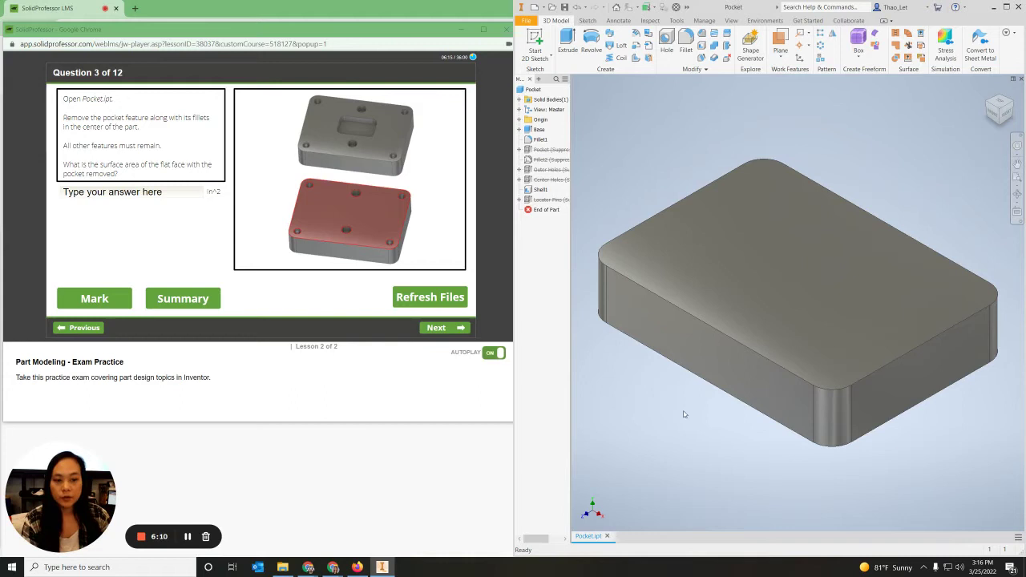
{"action": "key", "text": "ctrl+z"}
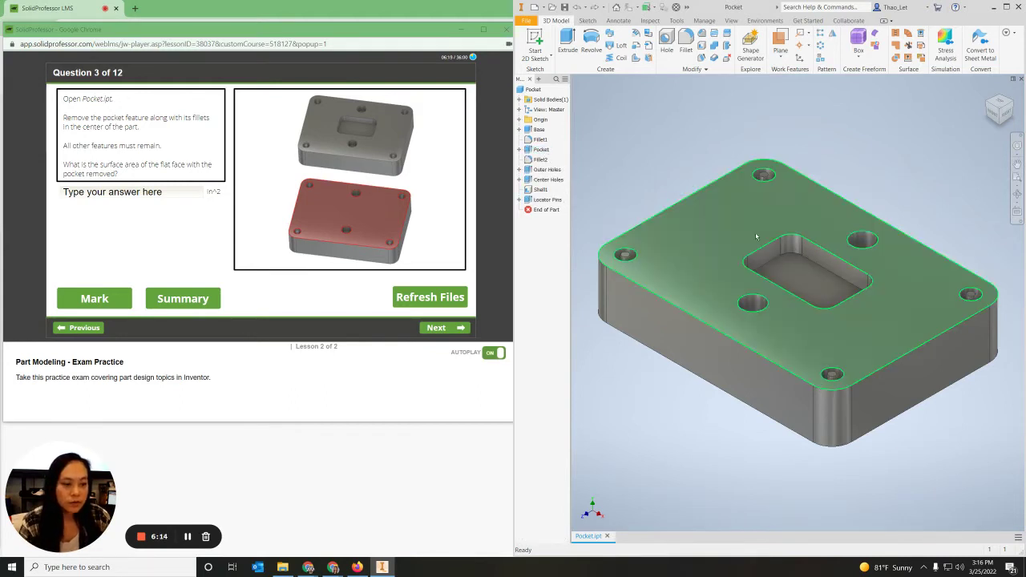
Step: Create Sketch13 on the pocket floor holding the projected floor outline, then finish the sketch
{"action": "right_click", "coordinate": [798, 285]}
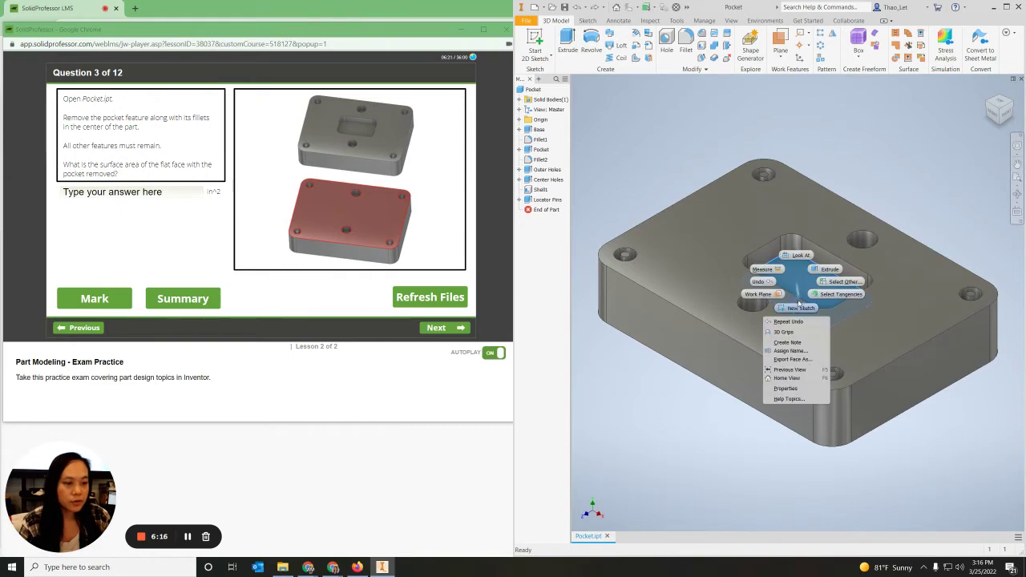
{"action": "left_click", "coordinate": [796, 309]}
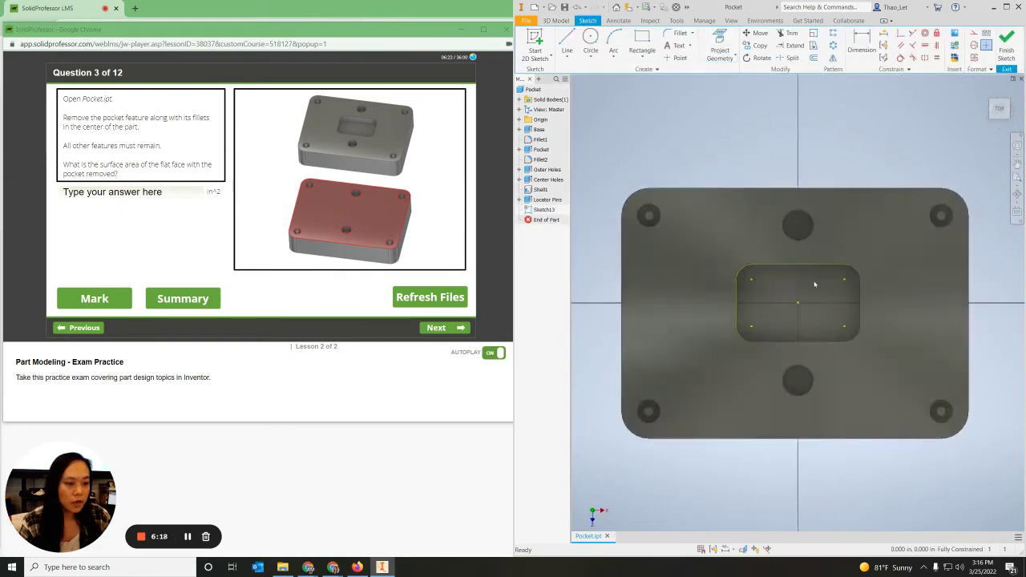
{"action": "left_click", "coordinate": [720, 48]}
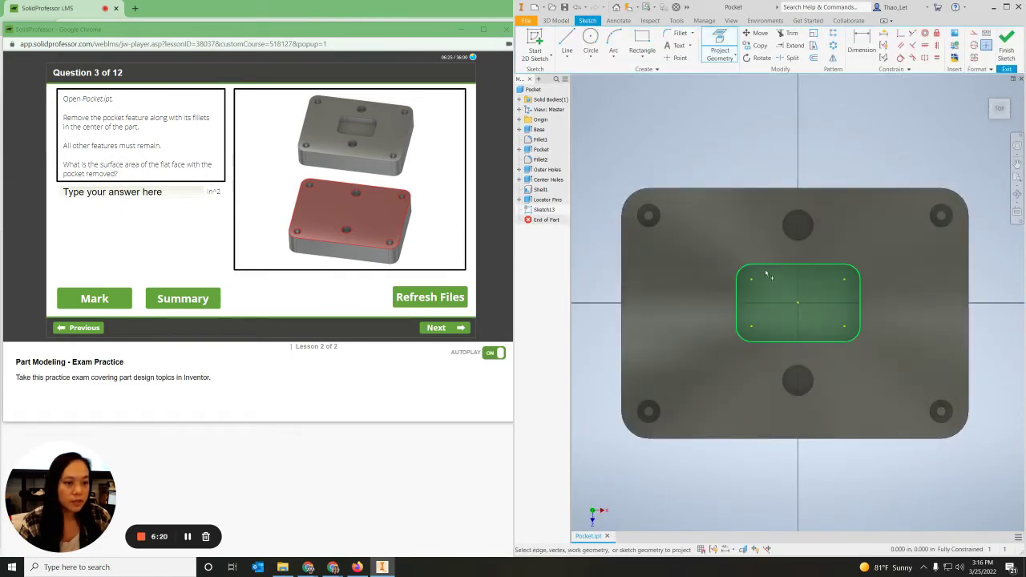
{"action": "left_click", "coordinate": [800, 311]}
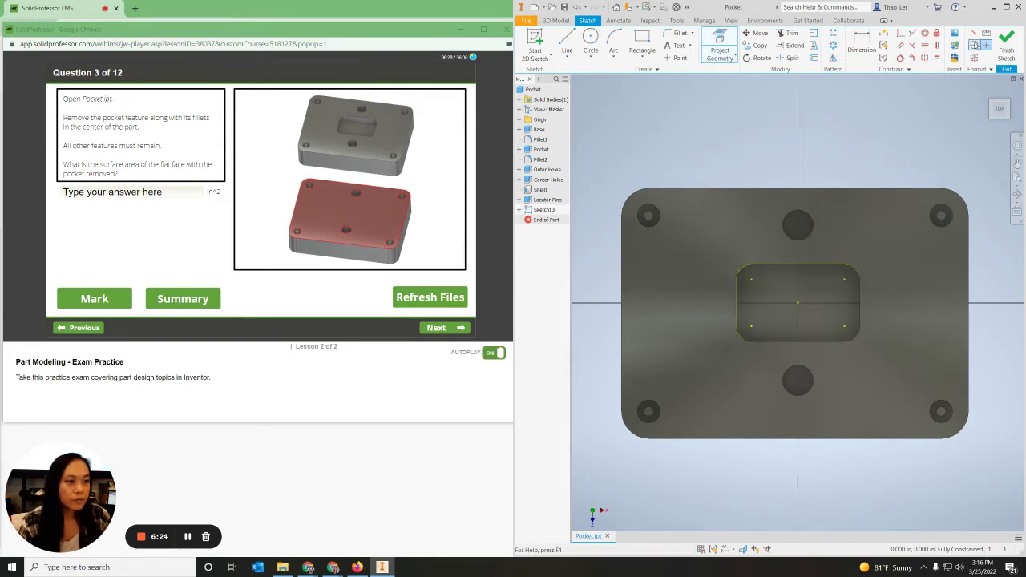
{"action": "left_click", "coordinate": [1006, 42]}
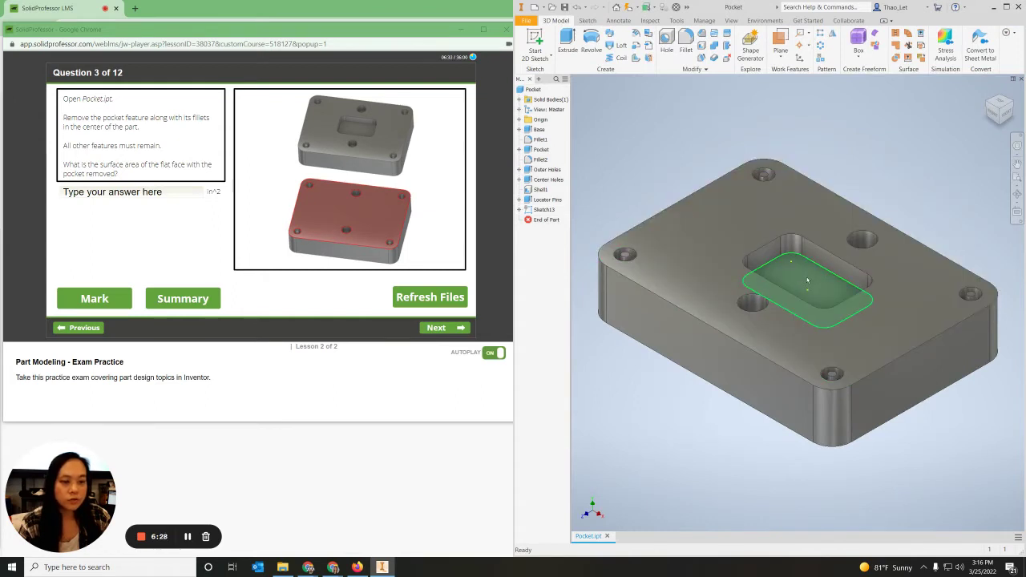
Step: Extrude the floor outline with a To extent at the pocket's top edge, filling the pocket
{"action": "left_click", "coordinate": [568, 40]}
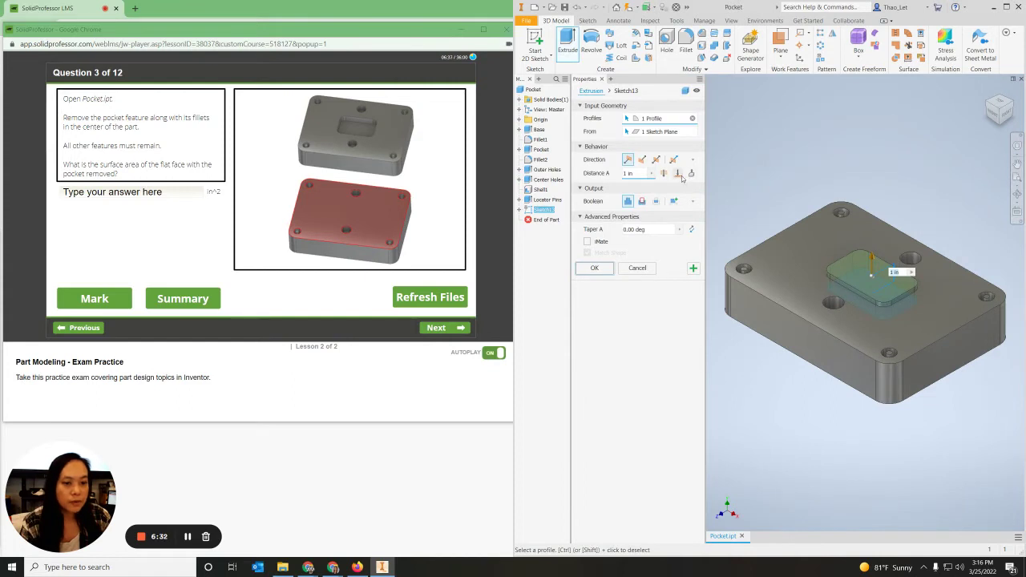
{"action": "left_click", "coordinate": [678, 175]}
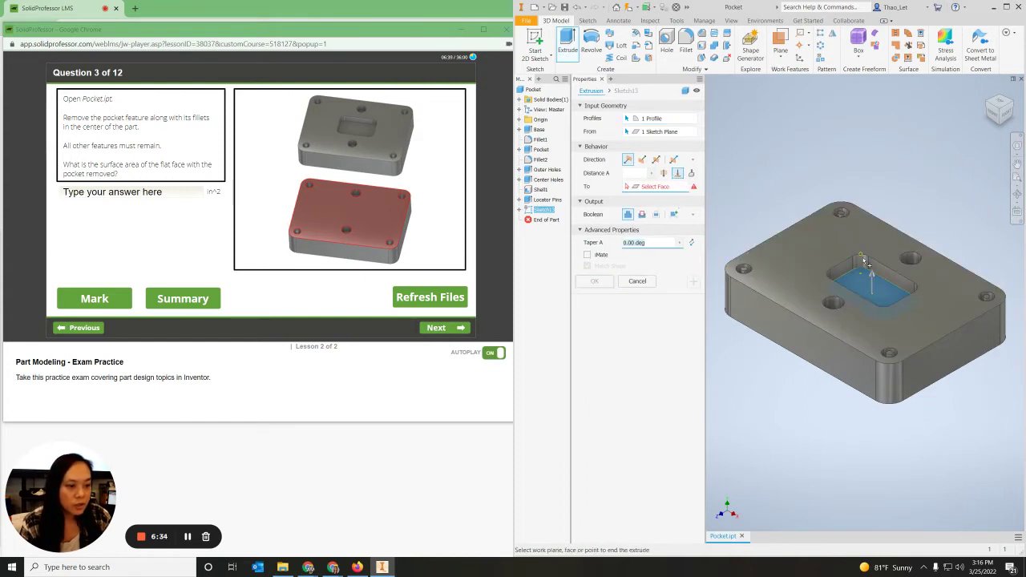
{"action": "scroll", "coordinate": [862, 258], "scroll_direction": "down", "scroll_amount": 5}
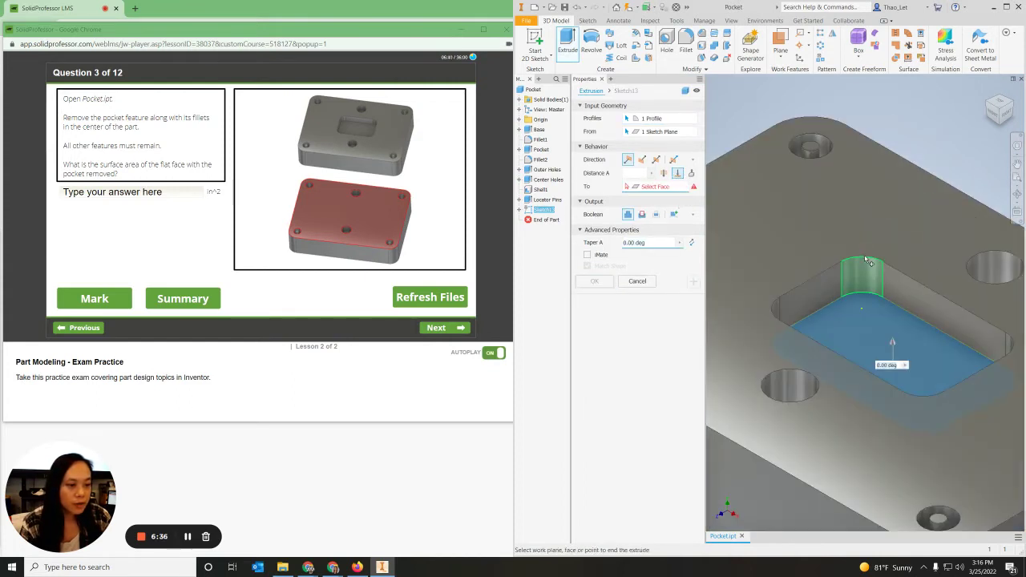
{"action": "left_click", "coordinate": [862, 258]}
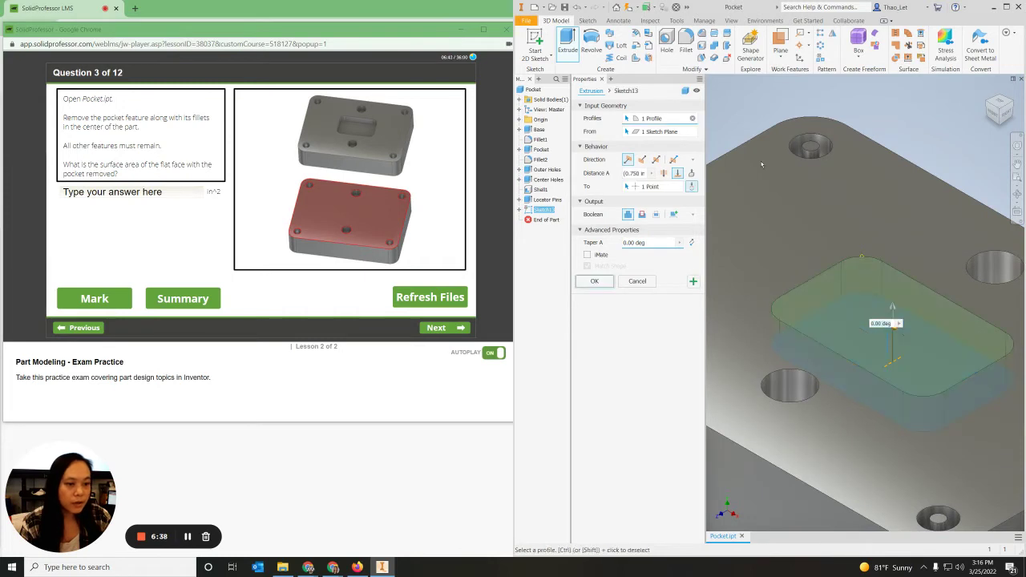
{"action": "left_click", "coordinate": [587, 285]}
{"action": "scroll", "coordinate": [821, 371], "scroll_direction": "up", "scroll_amount": 5}
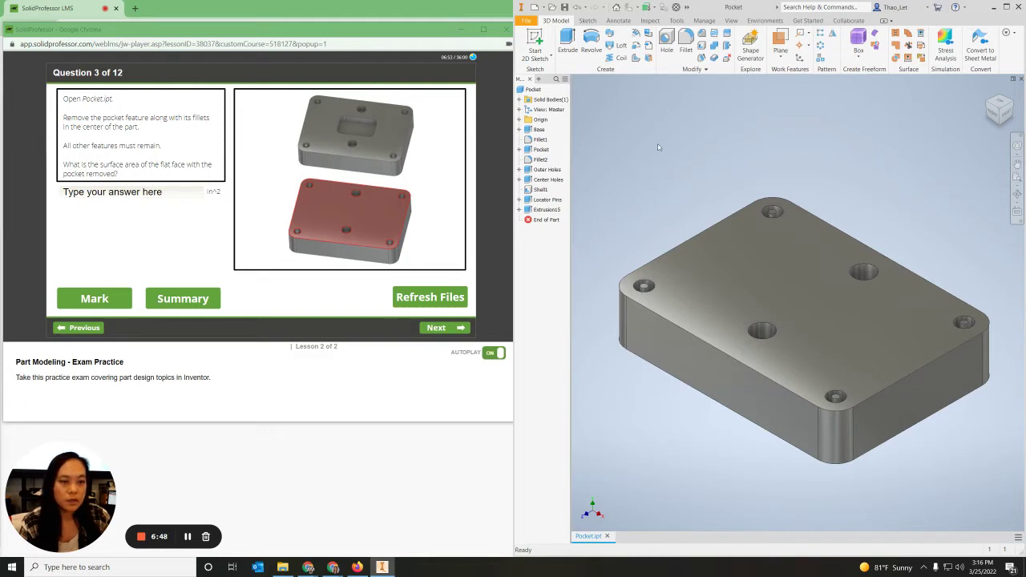
Step: Measure the area of the part's flat top face with the Inspect tab's Measure tool
{"action": "left_click", "coordinate": [650, 20]}
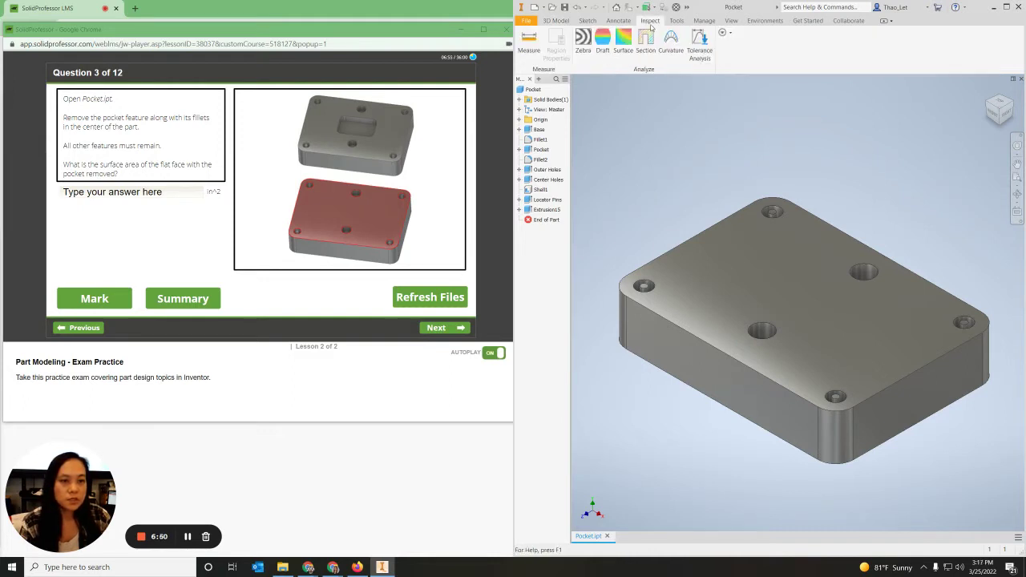
{"action": "left_click", "coordinate": [528, 42]}
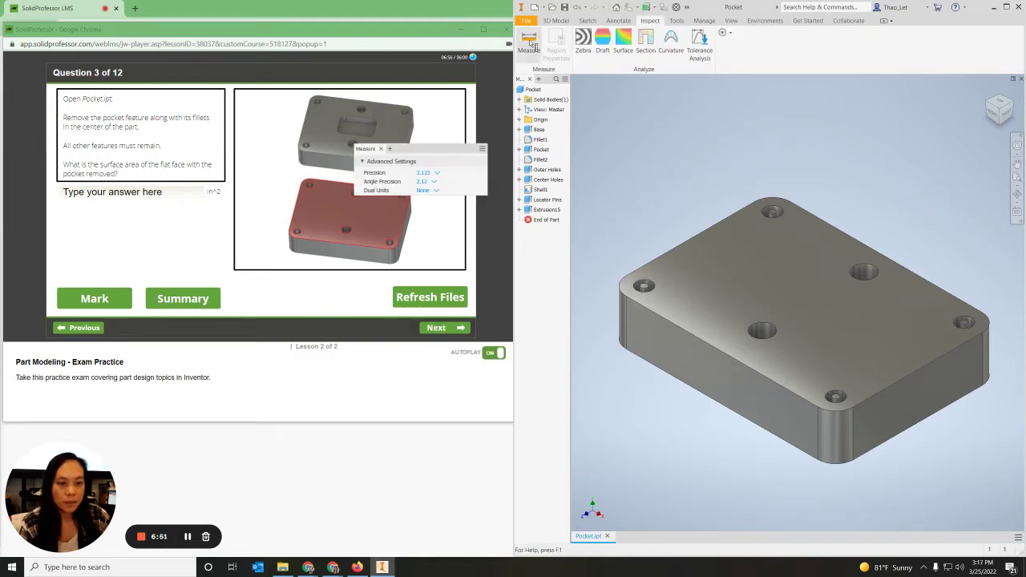
{"action": "left_click", "coordinate": [719, 270]}
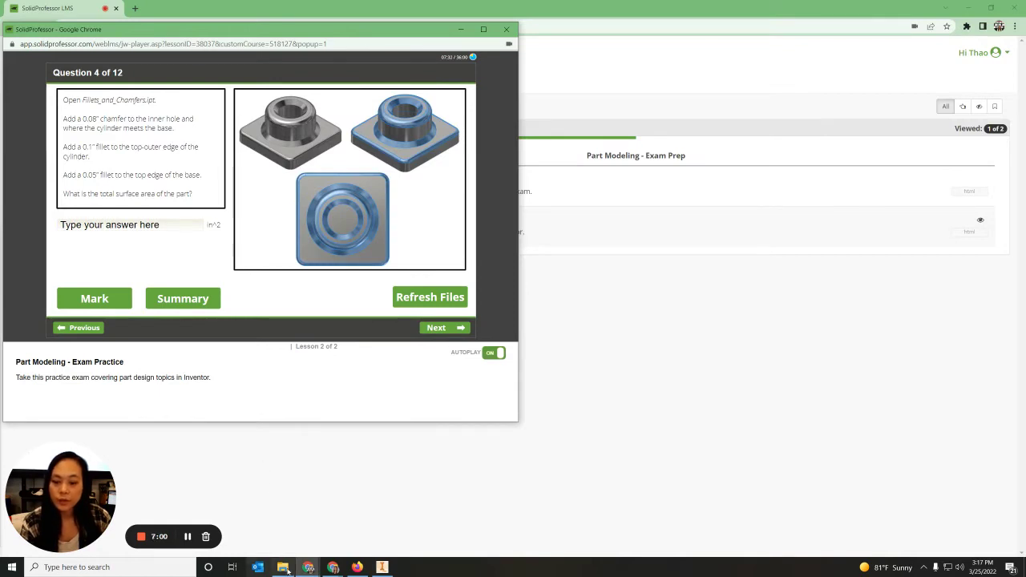
Step: Open Fillets_and_Chamfers.ipt from the Documents folder window
{"action": "mouse_move", "coordinate": [286, 569]}
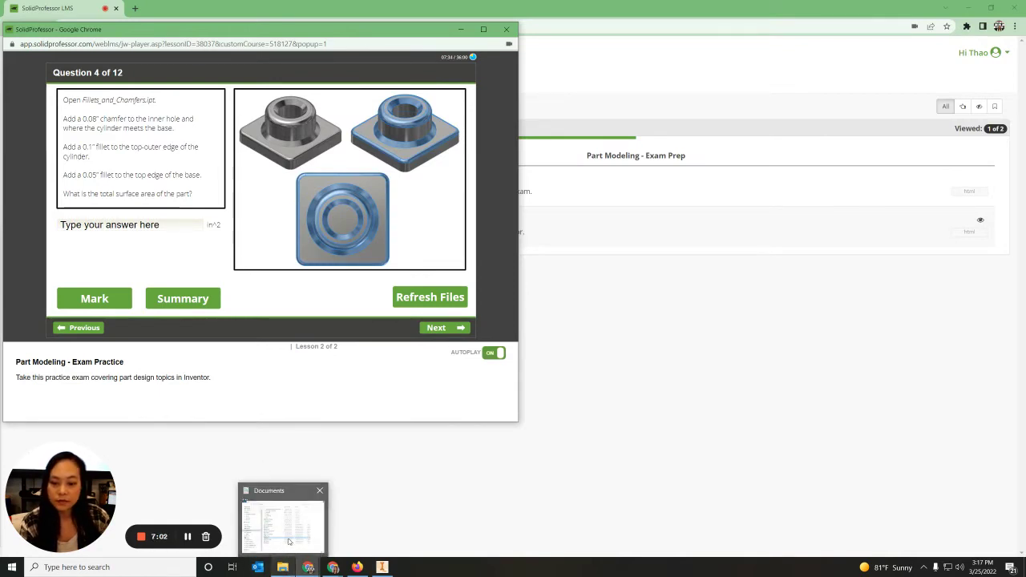
{"action": "left_click", "coordinate": [290, 541]}
{"action": "double_click", "coordinate": [335, 325]}
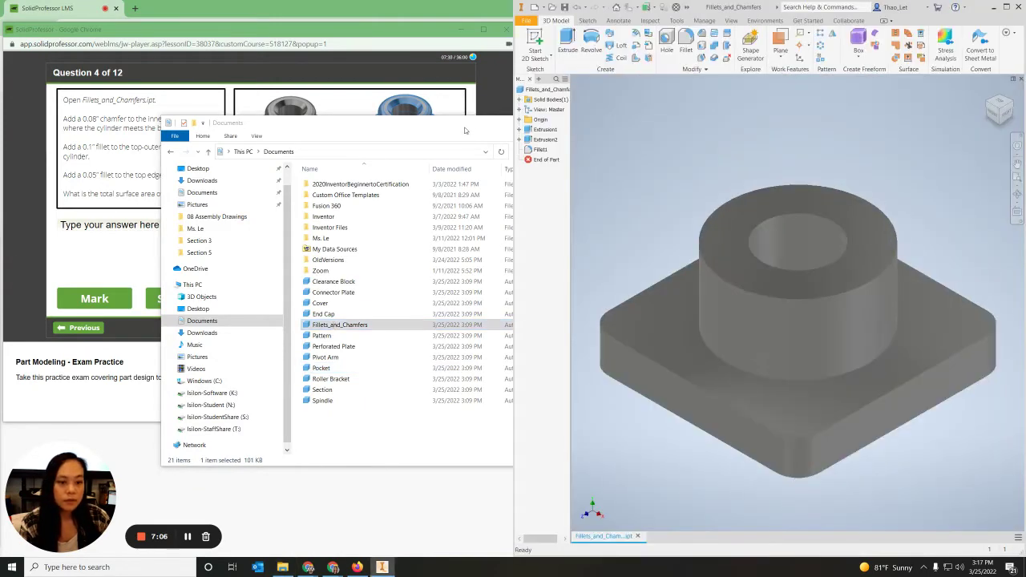
{"action": "left_click", "coordinate": [464, 130]}
Step: Chamfer the cylinder-to-base edge and the inner hole's top edge at 0.08 in
{"action": "left_click", "coordinate": [634, 124]}
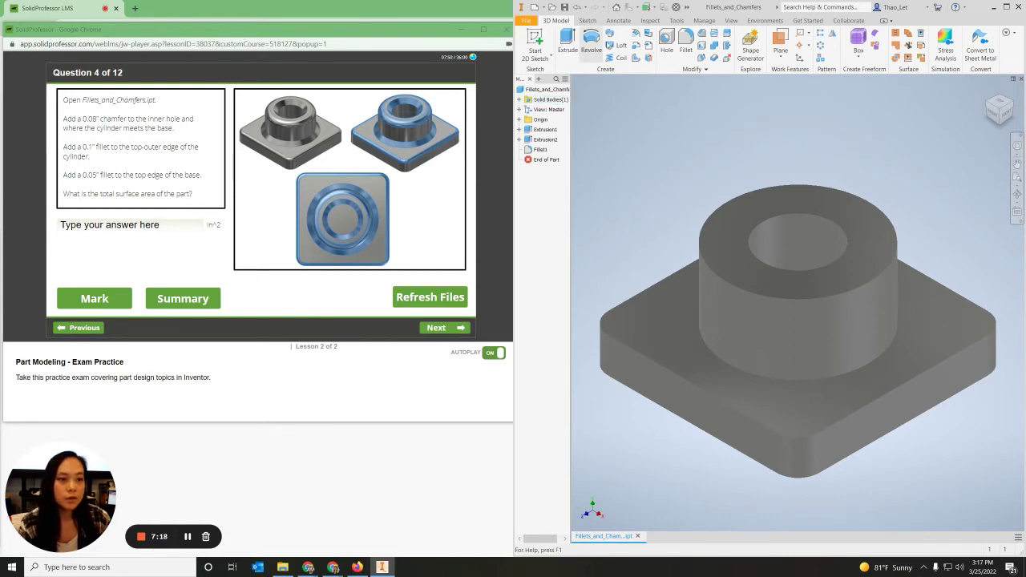
{"action": "left_click", "coordinate": [705, 35]}
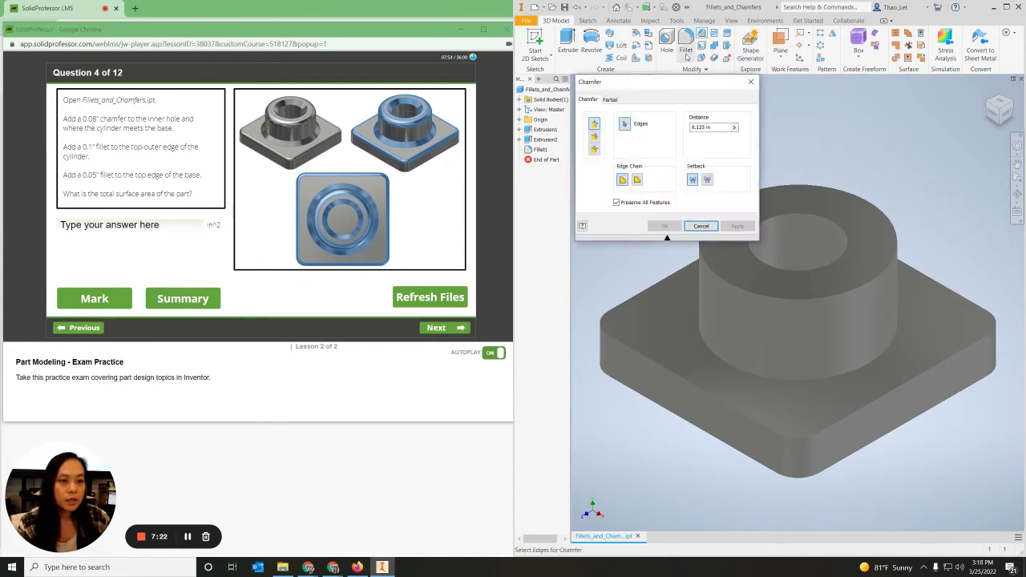
{"action": "left_click", "coordinate": [700, 331]}
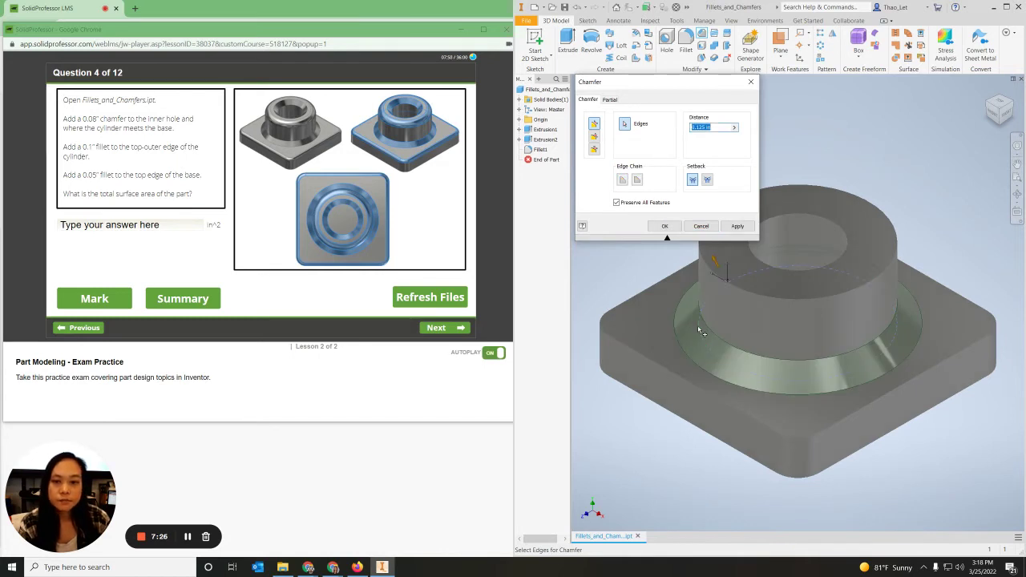
{"action": "left_click", "coordinate": [754, 253]}
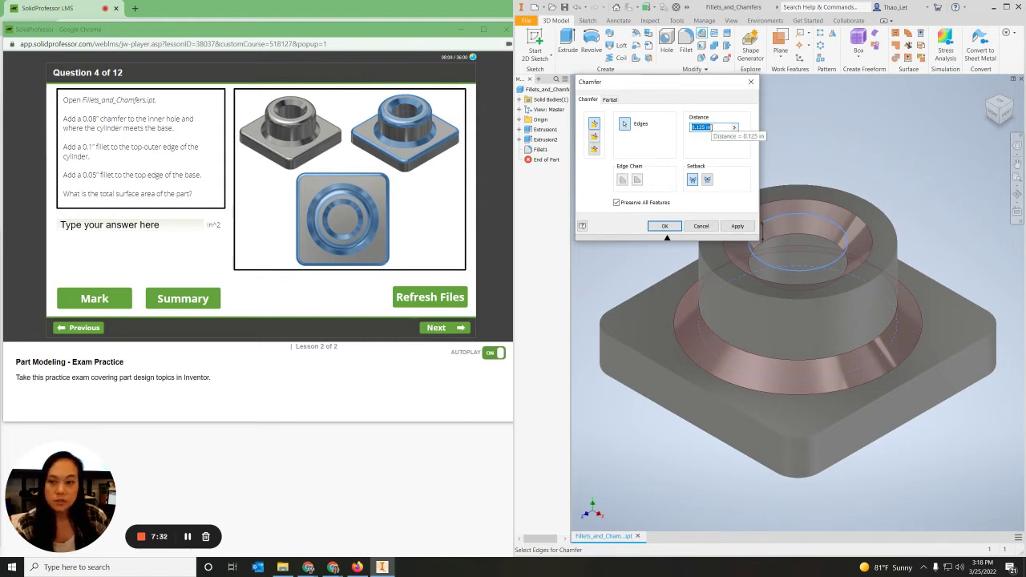
{"action": "type", "text": "0.08"}
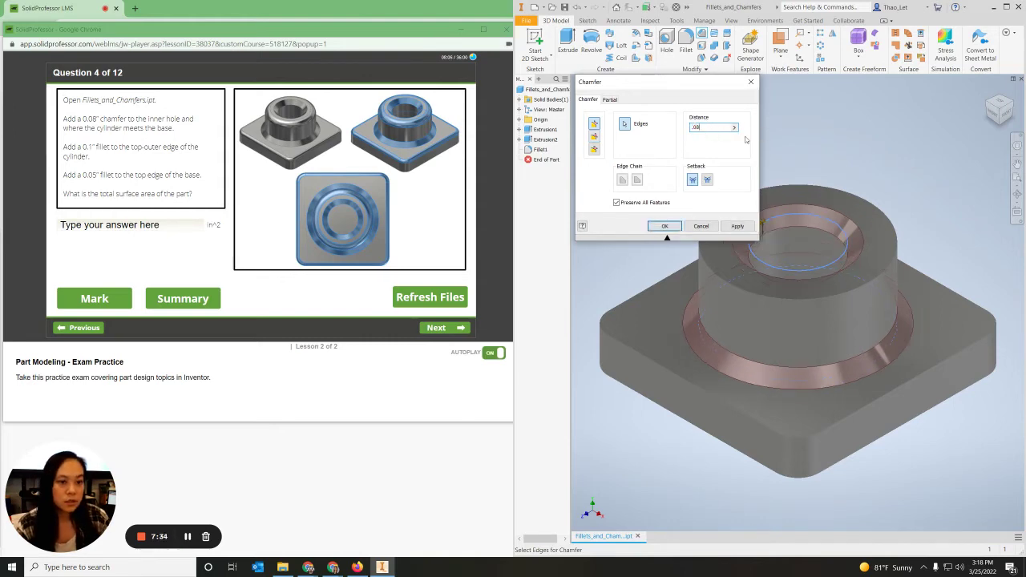
{"action": "left_click", "coordinate": [664, 226]}
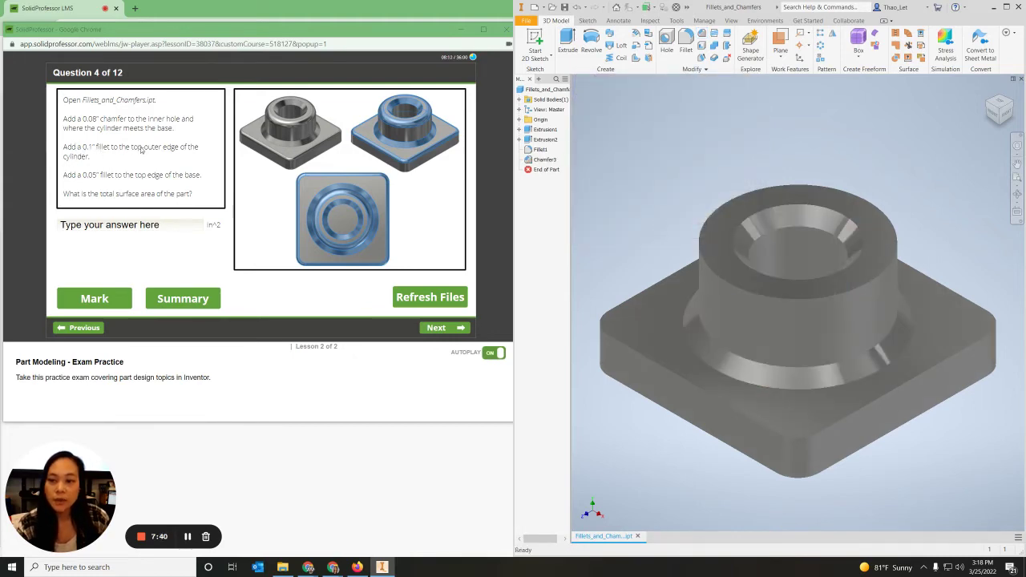
Step: Fillet the cylinder's top outer edge with a 0.1 in radius
{"action": "left_click", "coordinate": [686, 40]}
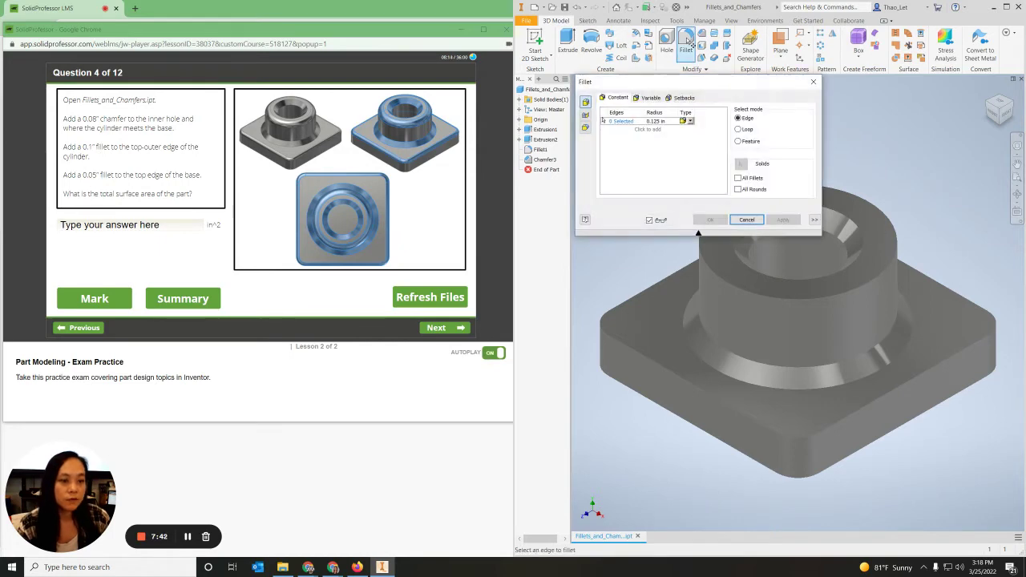
{"action": "left_click", "coordinate": [719, 278]}
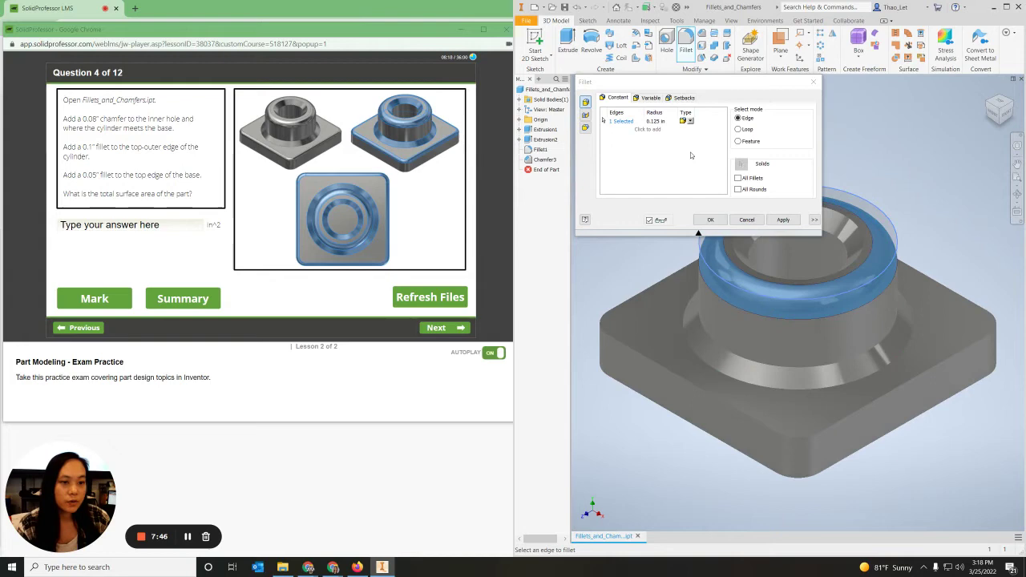
{"action": "left_click", "coordinate": [656, 121]}
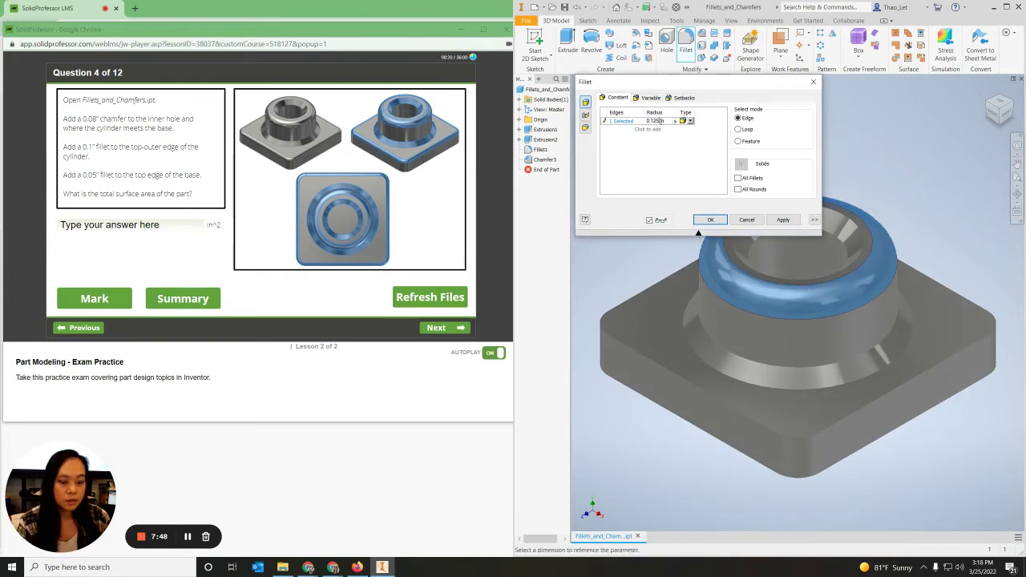
{"action": "key", "text": "BackSpace"}
{"action": "key", "text": "BackSpace"}
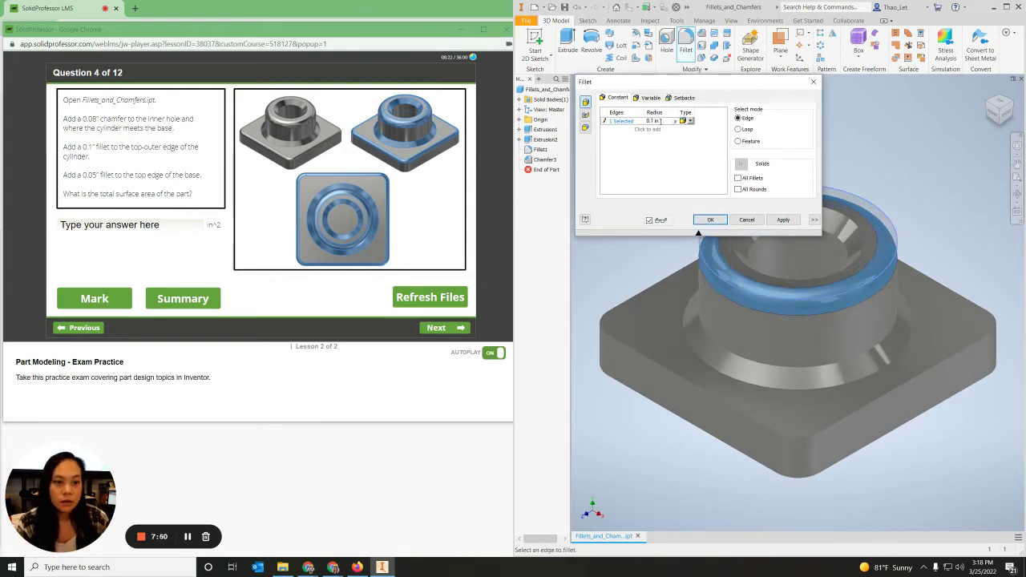
{"action": "left_click", "coordinate": [710, 220]}
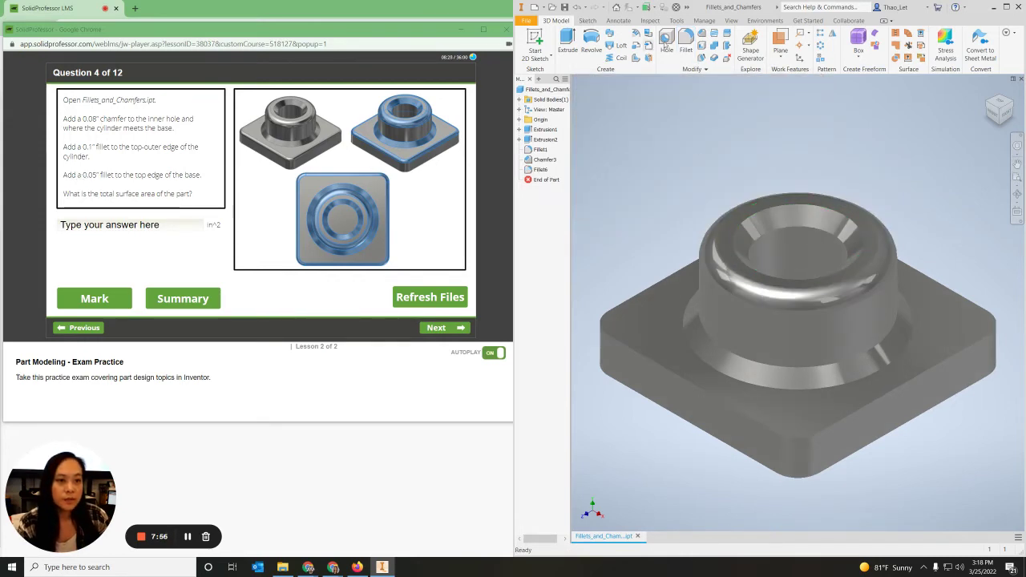
Step: Fillet the base's top edge loop with a 0.05 in radius
{"action": "left_click", "coordinate": [687, 40]}
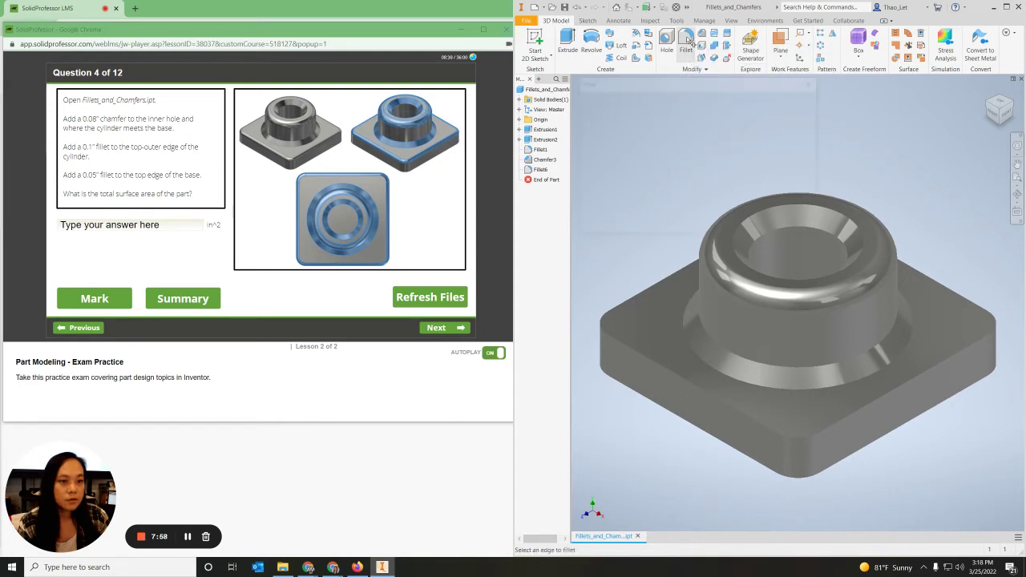
{"action": "left_click", "coordinate": [624, 309]}
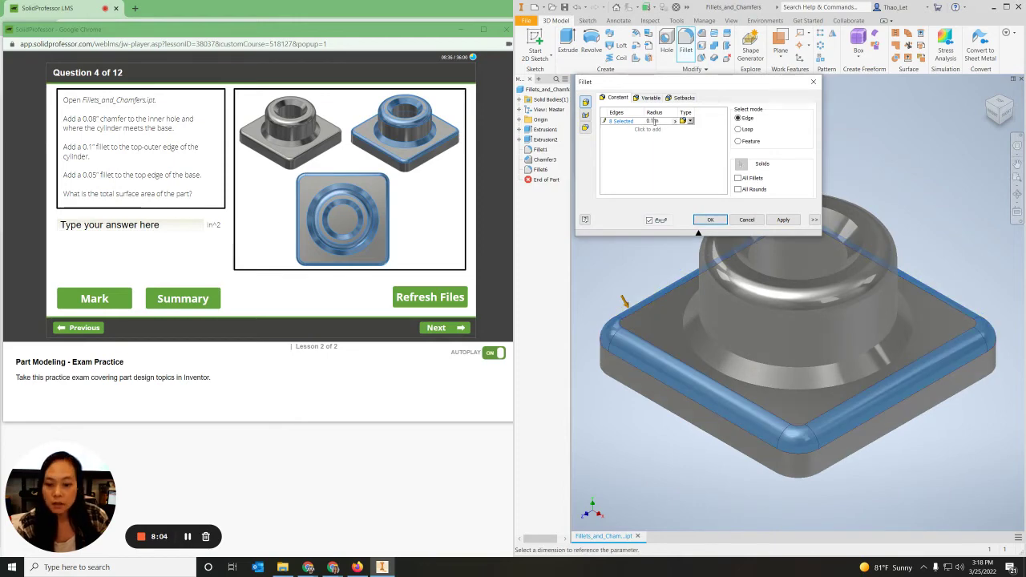
{"action": "type", "text": "0.05"}
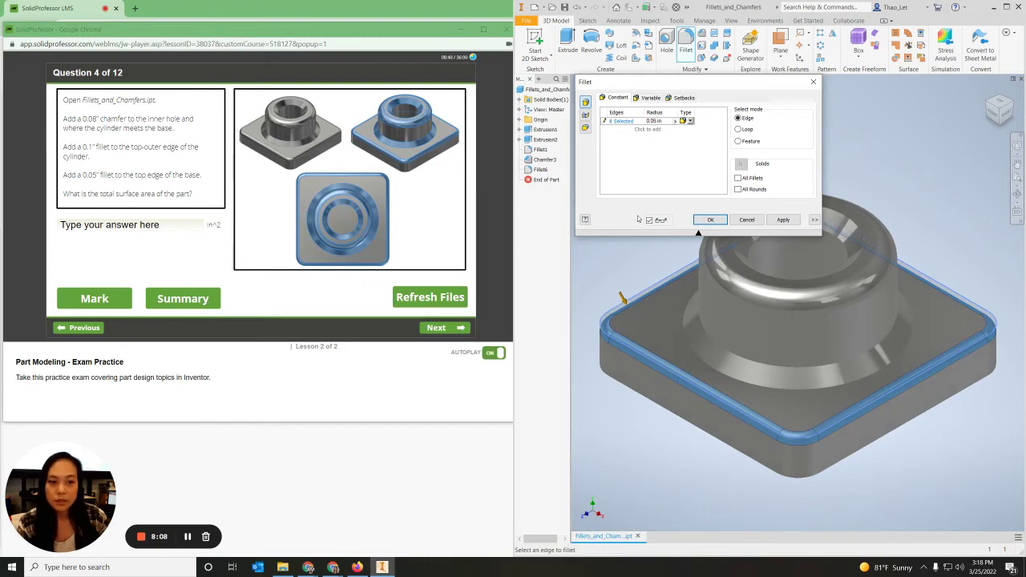
{"action": "left_click", "coordinate": [790, 223]}
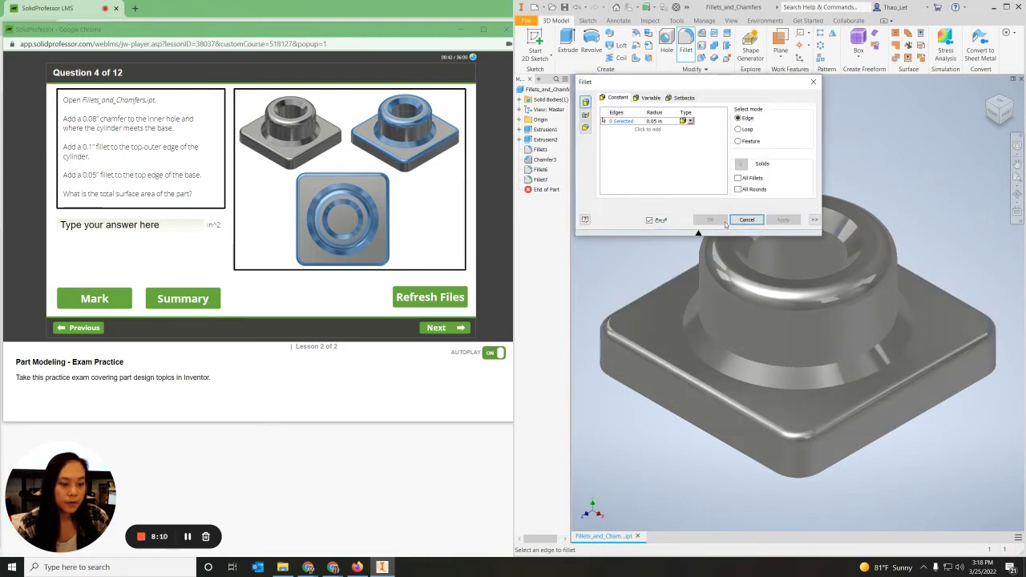
{"action": "left_click", "coordinate": [747, 220]}
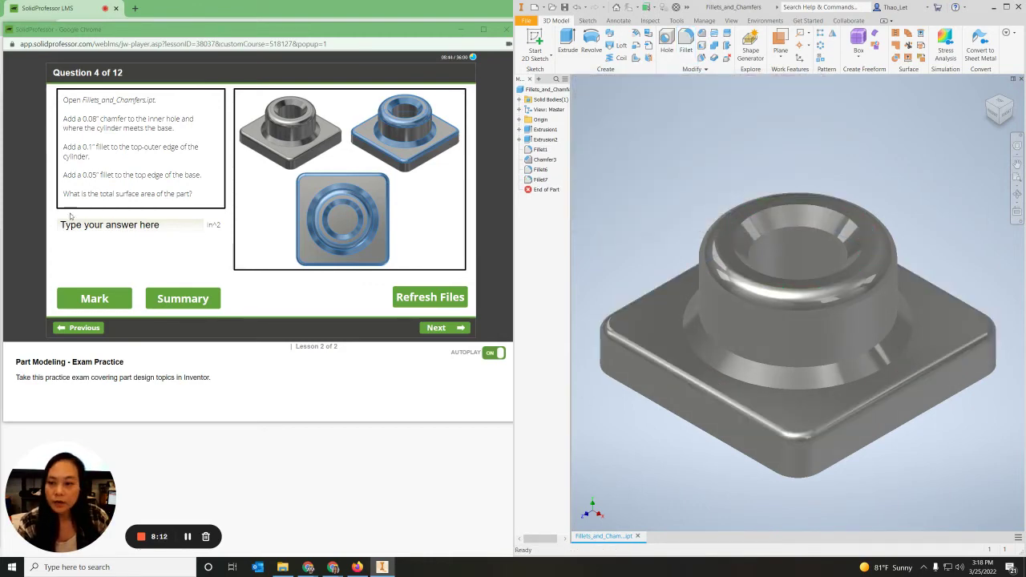
Step: Read the 7.785 in^2 area on the iProperties Physical tab, then close Fillets_and_Chamfers.ipt
{"action": "right_click", "coordinate": [584, 537]}
{"action": "left_click", "coordinate": [594, 526]}
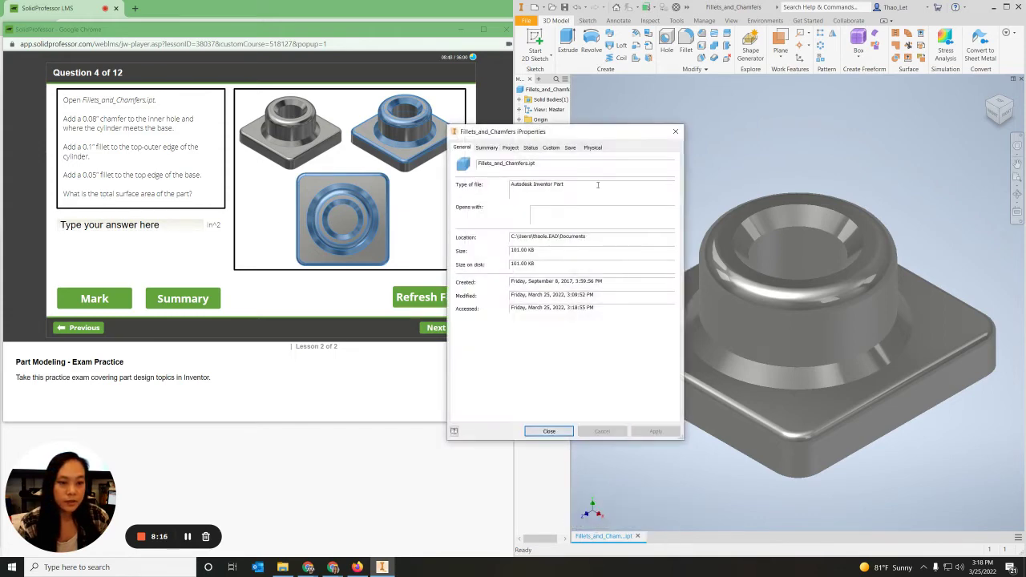
{"action": "left_click", "coordinate": [593, 147]}
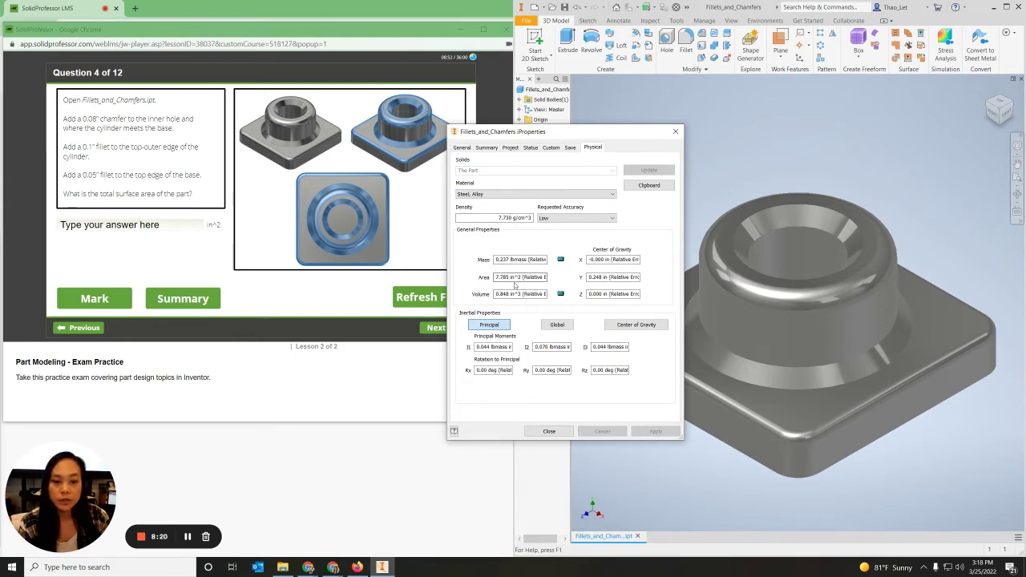
{"action": "left_click", "coordinate": [549, 431]}
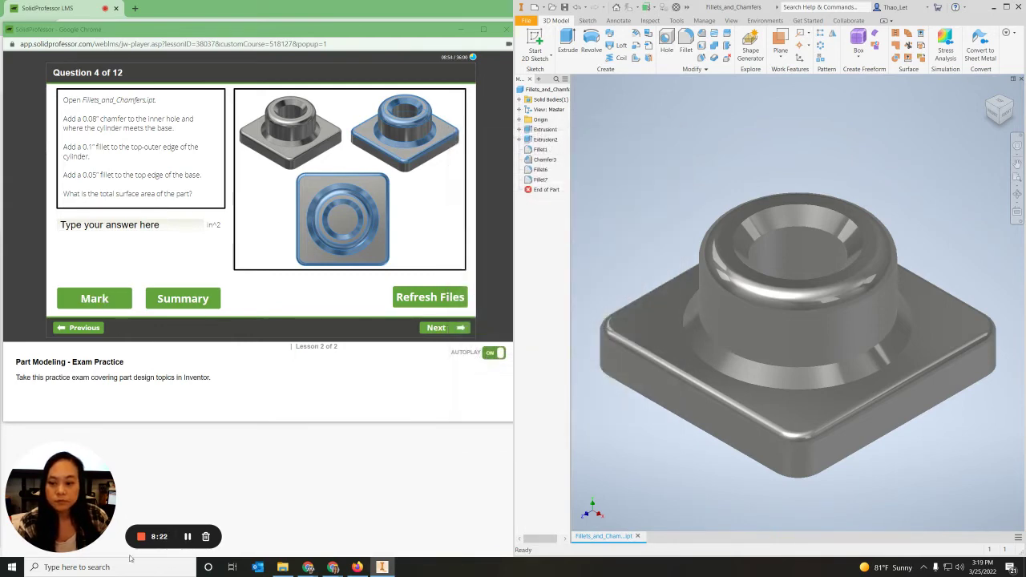
{"action": "left_click", "coordinate": [320, 361]}
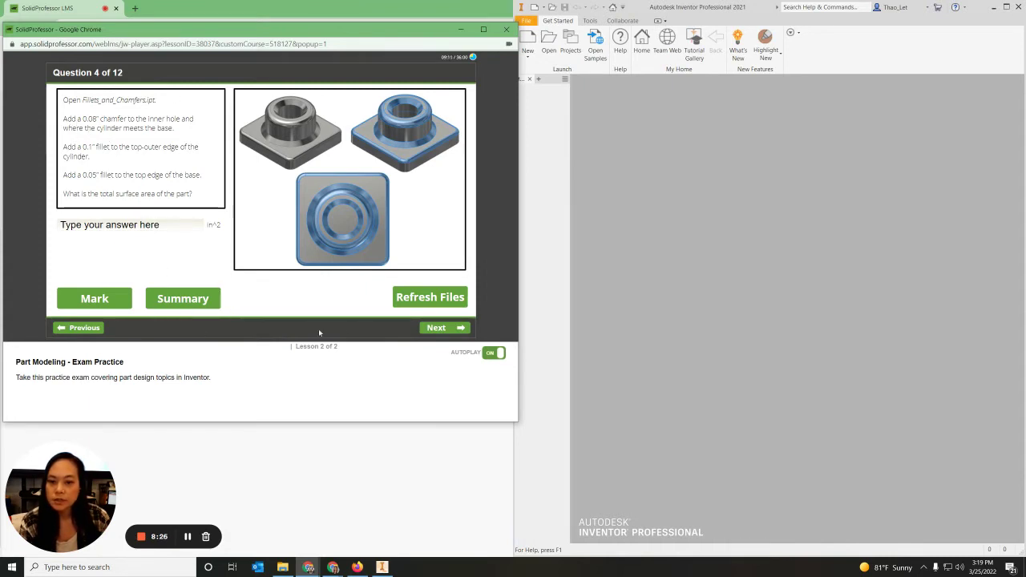
Step: Advance the exam to Question 5 and open Spindle.ipt from Documents
{"action": "left_click", "coordinate": [436, 328]}
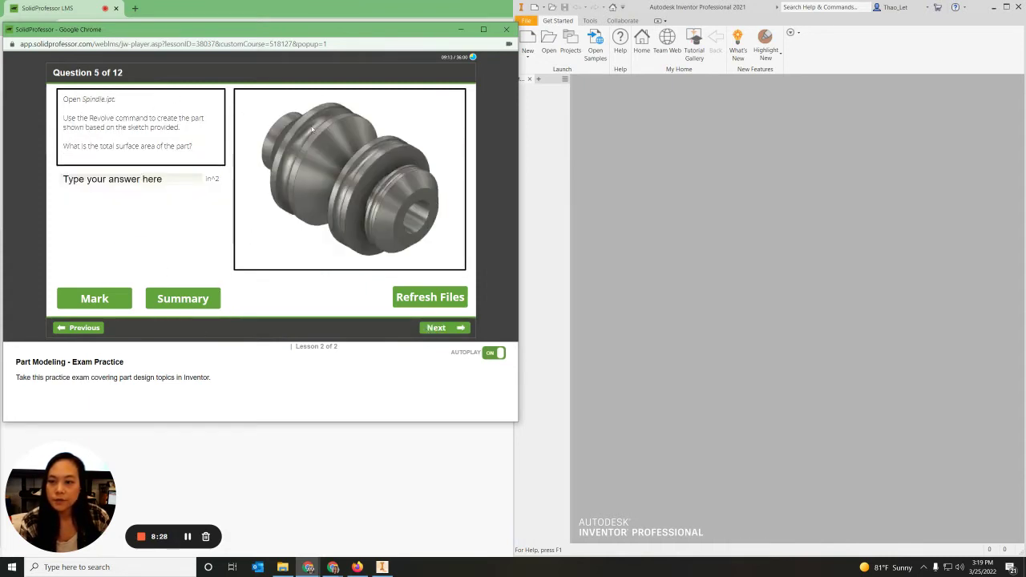
{"action": "left_click", "coordinate": [282, 567]}
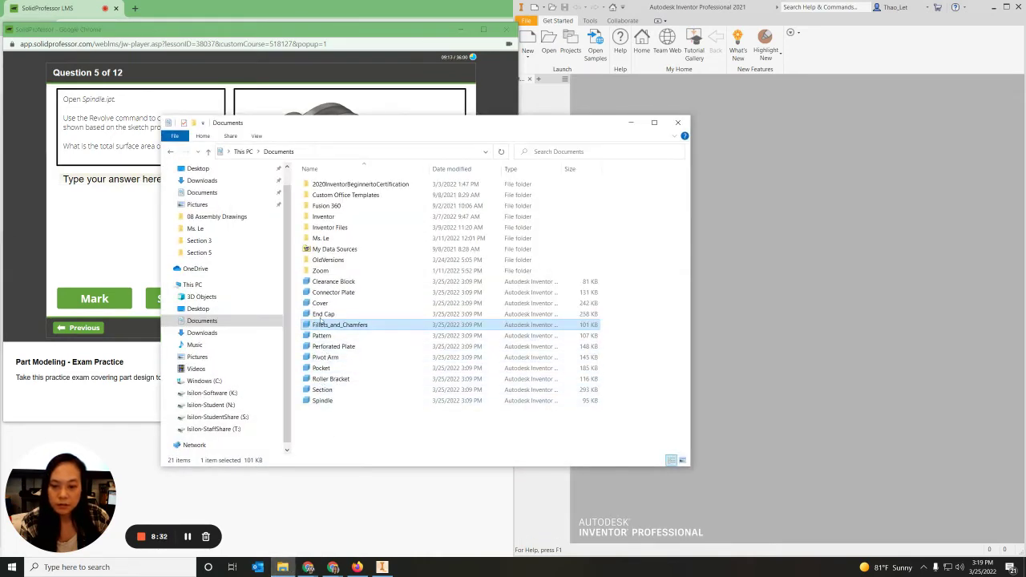
{"action": "double_click", "coordinate": [322, 401]}
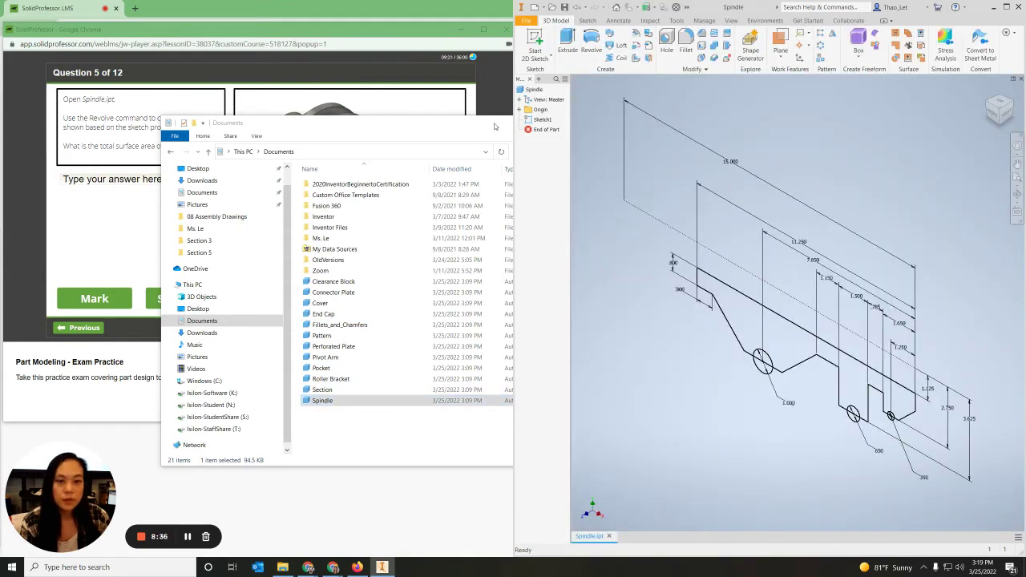
Step: Revolve Sketch1's profile 360° around the centre line to create Revolution9
{"action": "left_click", "coordinate": [495, 127]}
{"action": "left_click", "coordinate": [614, 124]}
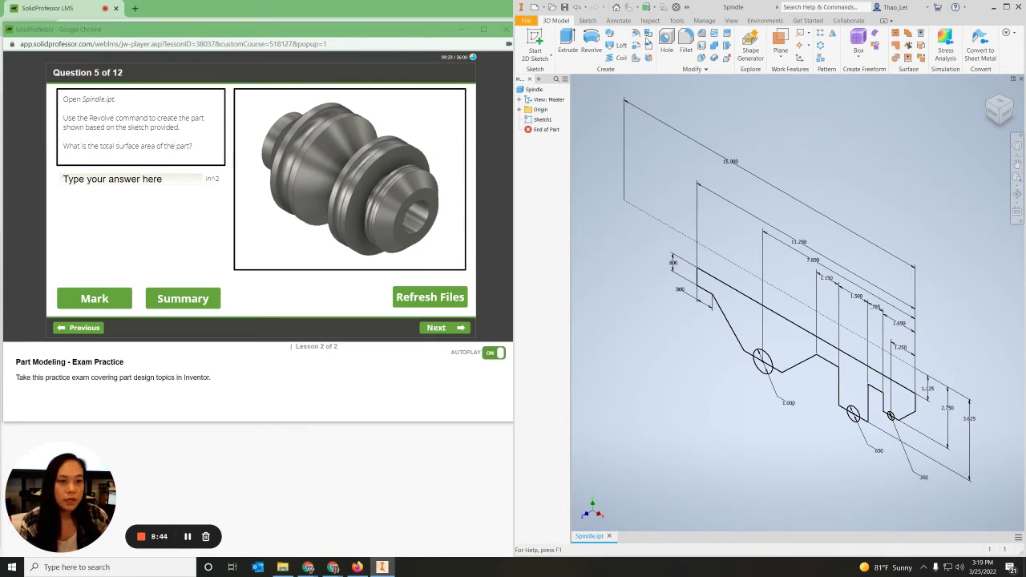
{"action": "left_click", "coordinate": [591, 38]}
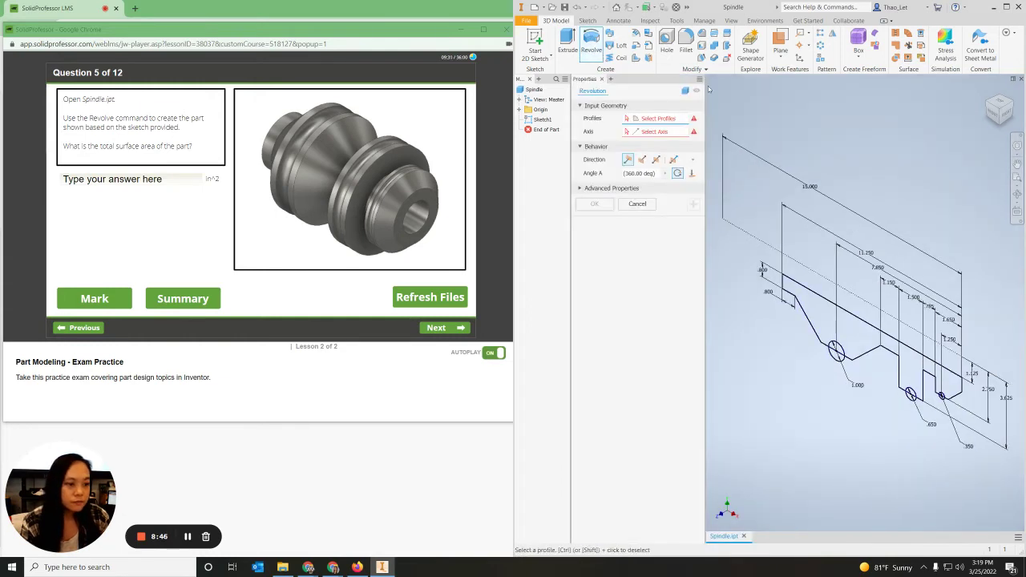
{"action": "left_click", "coordinate": [831, 329]}
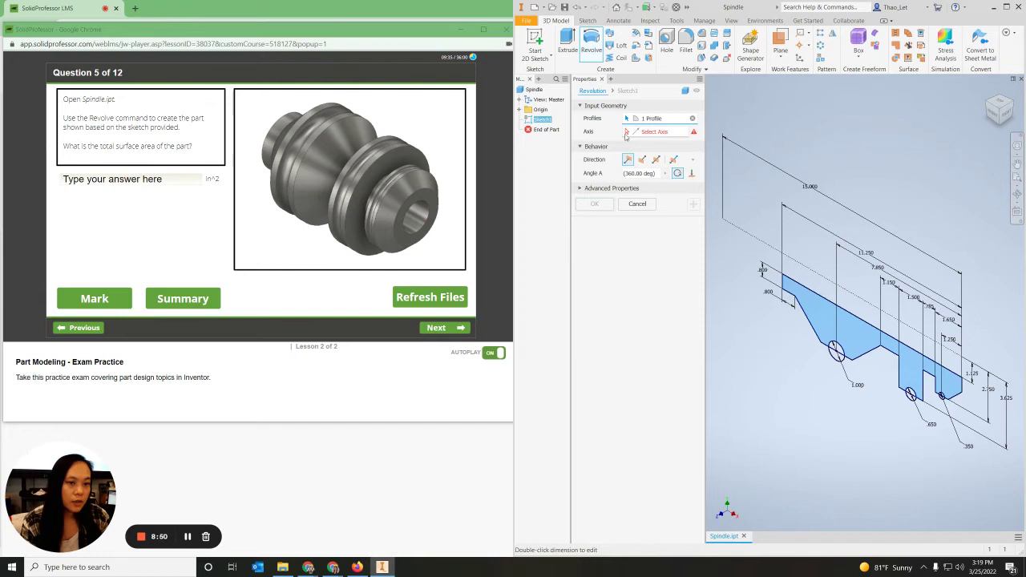
{"action": "left_click", "coordinate": [656, 133]}
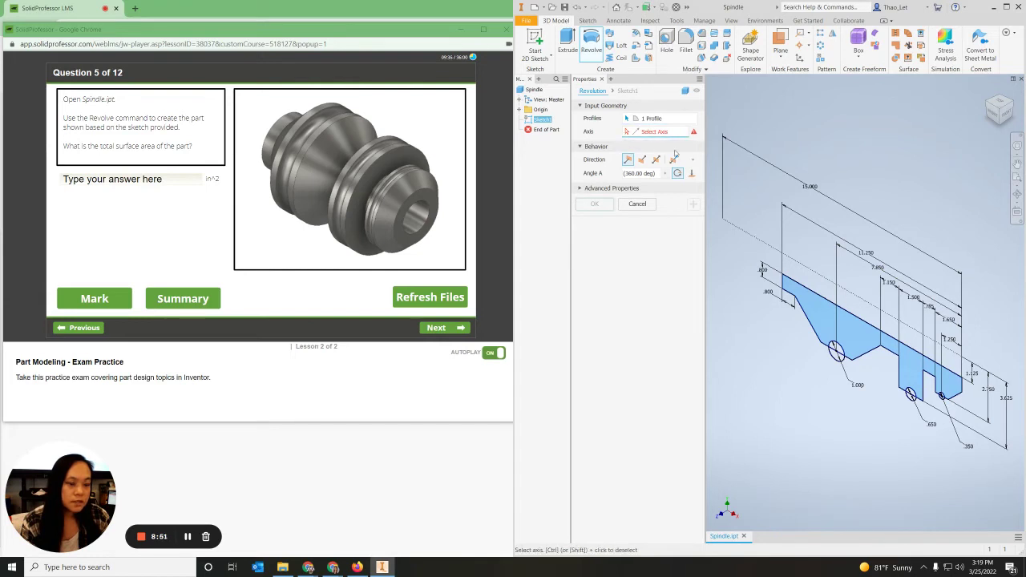
{"action": "left_click", "coordinate": [797, 263]}
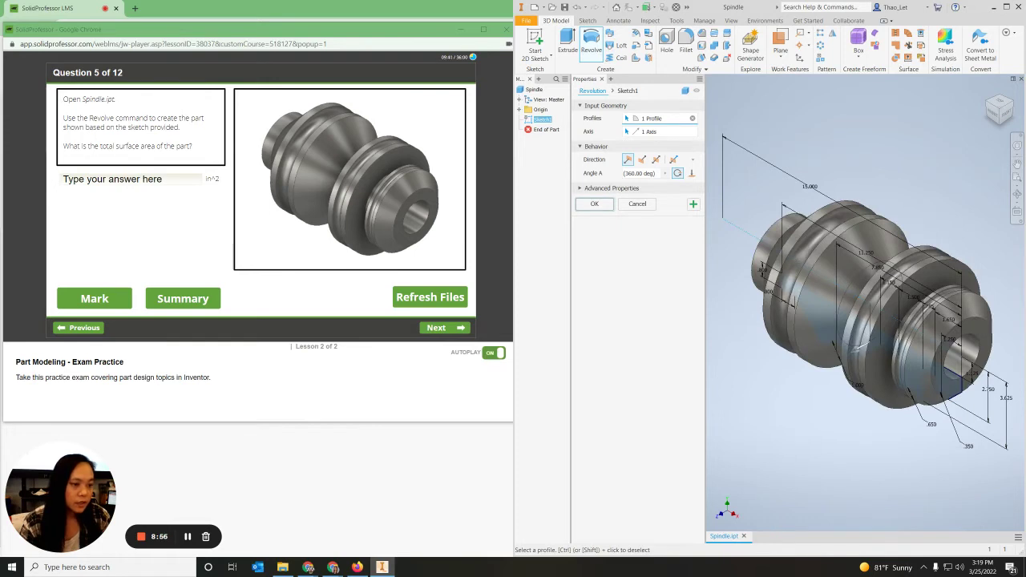
{"action": "left_click", "coordinate": [594, 204]}
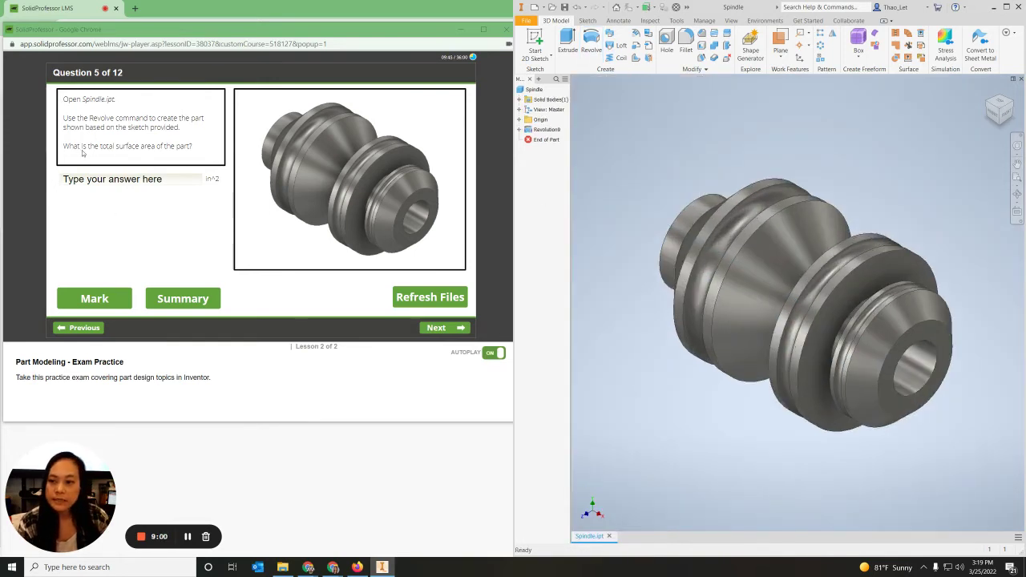
Step: Check the Spindle's physical properties on the iProperties Physical tab, then close the dialog
{"action": "right_click", "coordinate": [587, 537]}
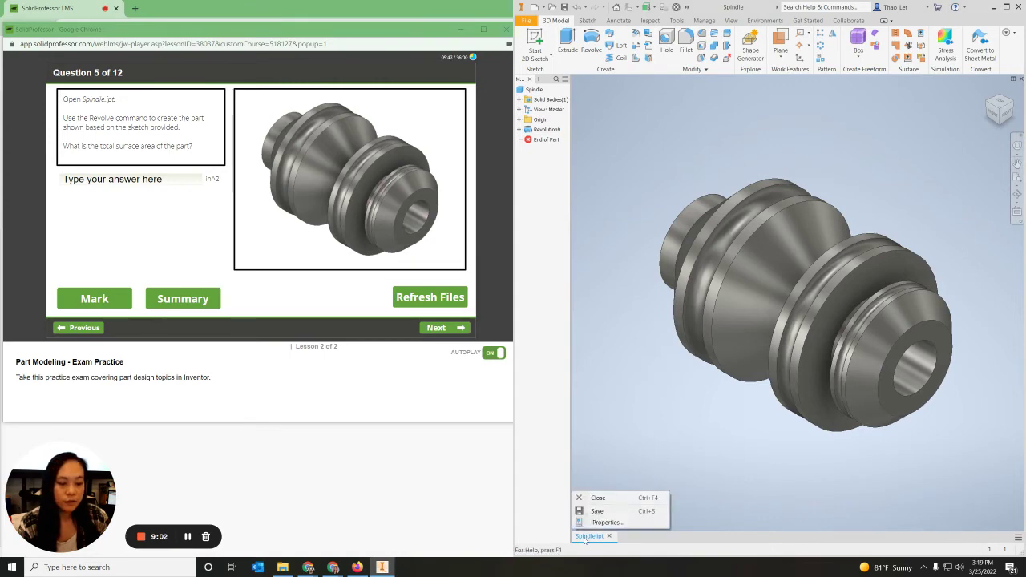
{"action": "left_click", "coordinate": [597, 525]}
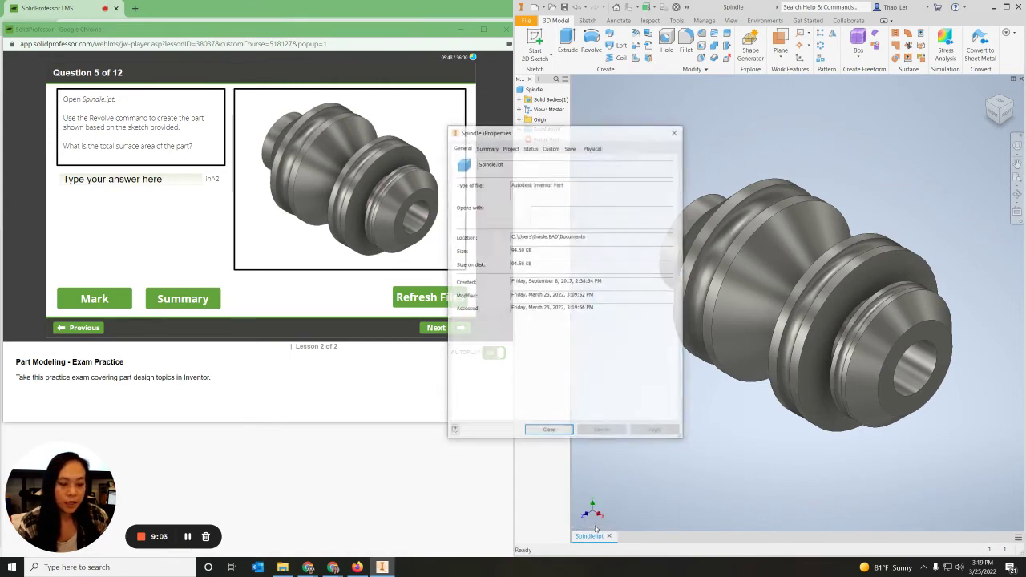
{"action": "left_click", "coordinate": [590, 148]}
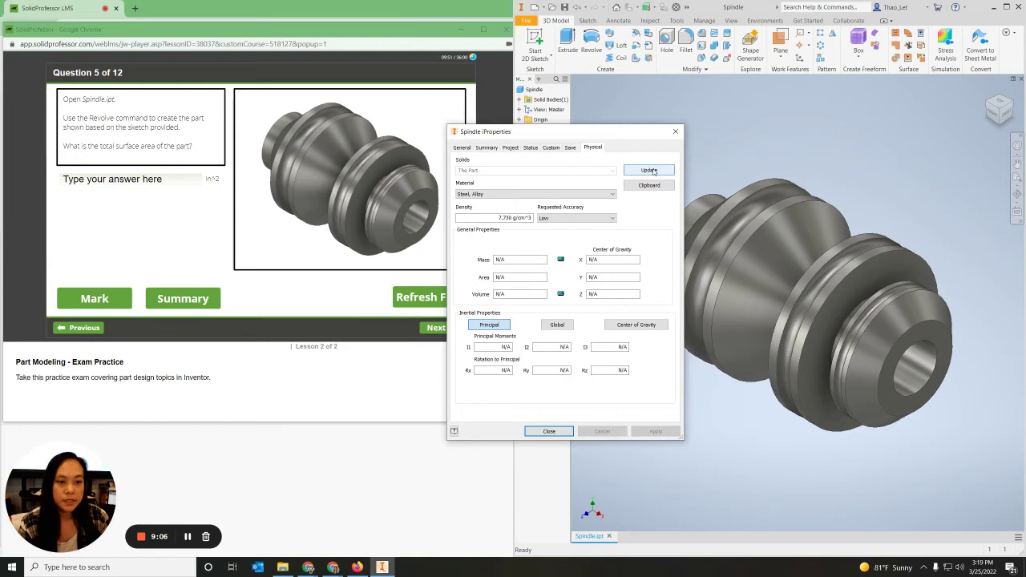
{"action": "left_click", "coordinate": [553, 432]}
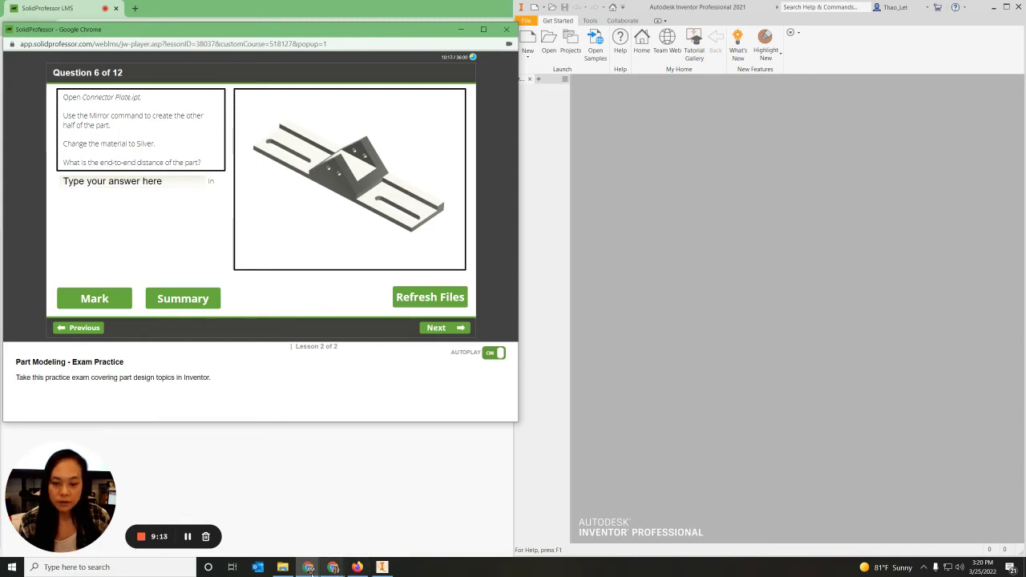
Step: Open Connector Plate from the Documents folder, reset it to Home view, and bring the exam forward
{"action": "mouse_move", "coordinate": [280, 570]}
{"action": "left_click", "coordinate": [290, 535]}
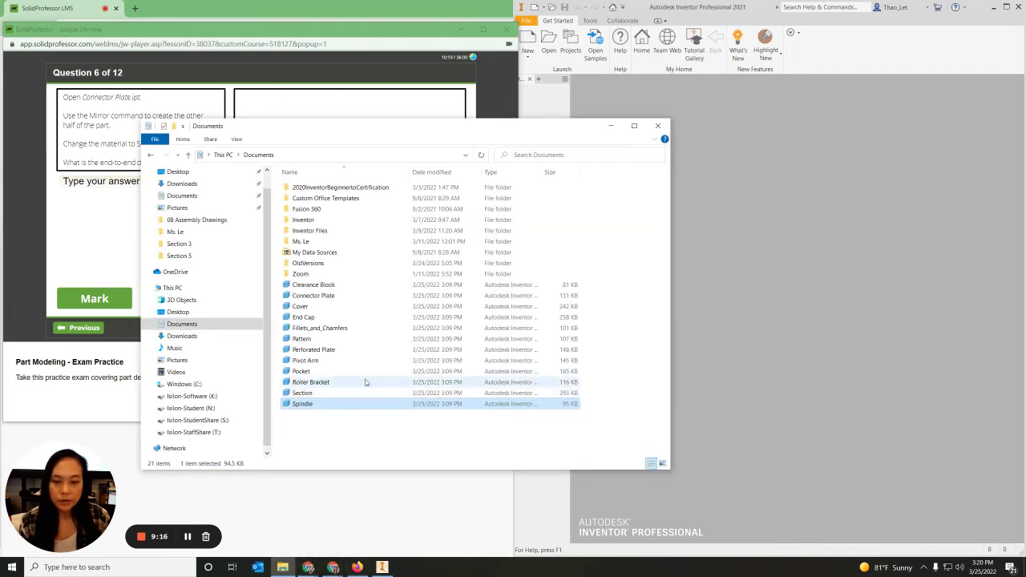
{"action": "double_click", "coordinate": [313, 297]}
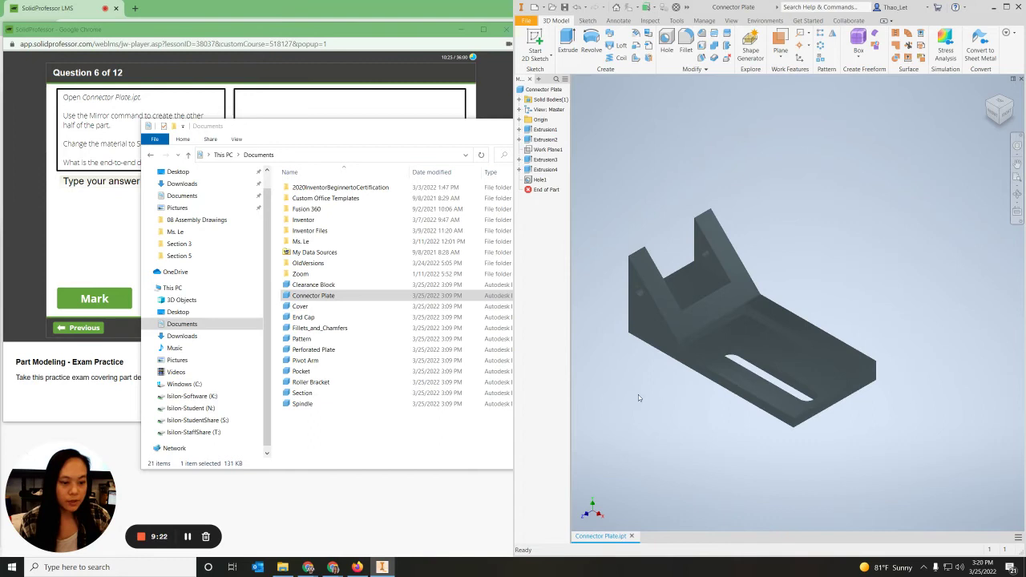
{"action": "key", "text": "F6"}
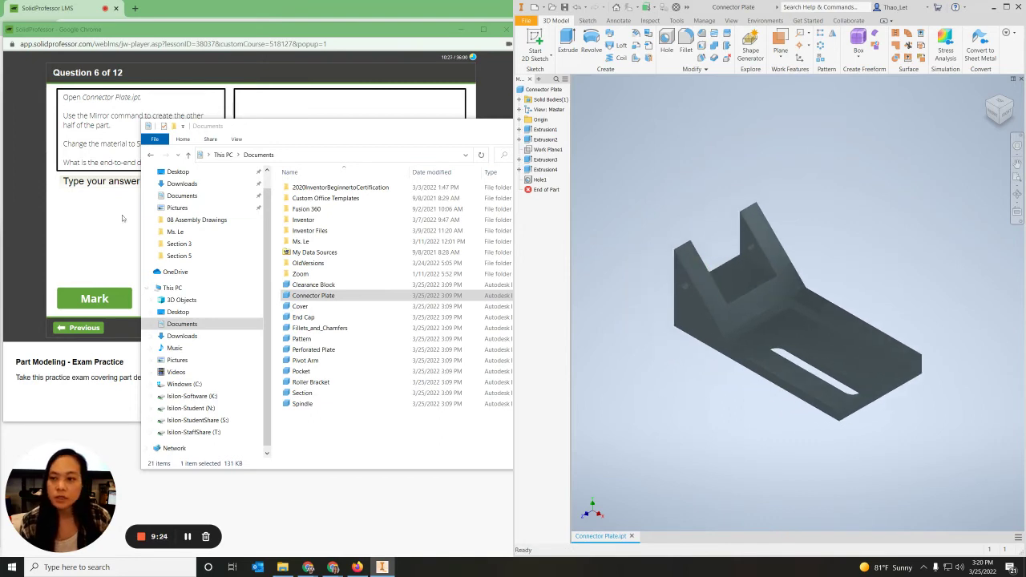
{"action": "left_click", "coordinate": [123, 218]}
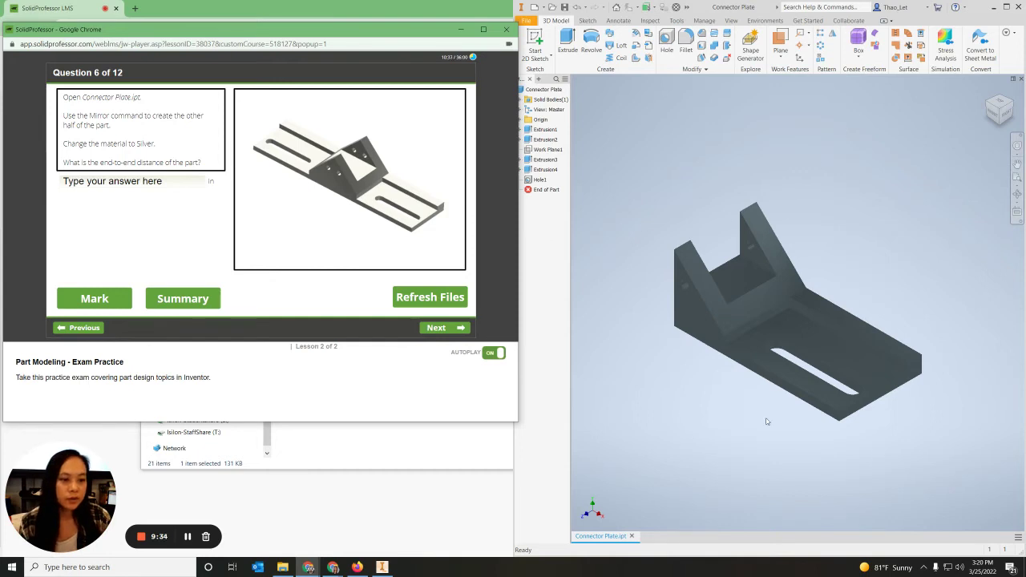
Step: Start a Mirror and select Extrusion1, Extrusion2, Extrusion3, Extrusion4 and Hole1 as features
{"action": "left_click", "coordinate": [617, 147]}
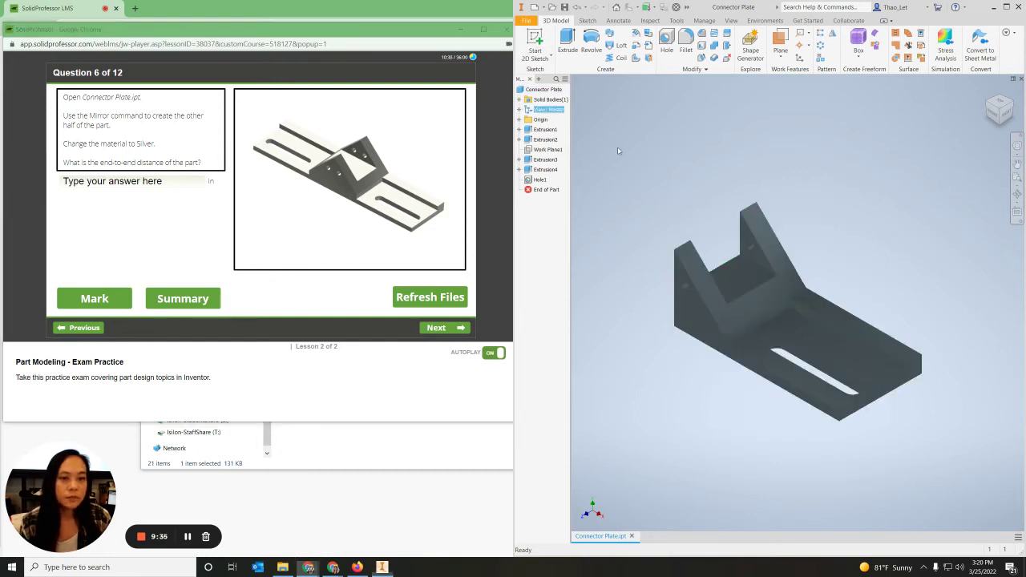
{"action": "left_click", "coordinate": [833, 38]}
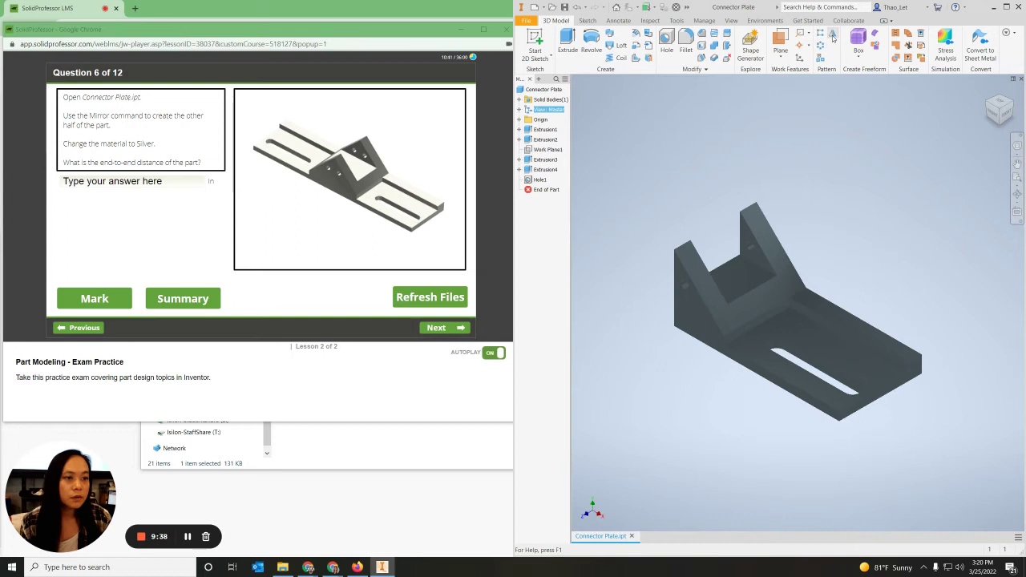
{"action": "left_click", "coordinate": [545, 129]}
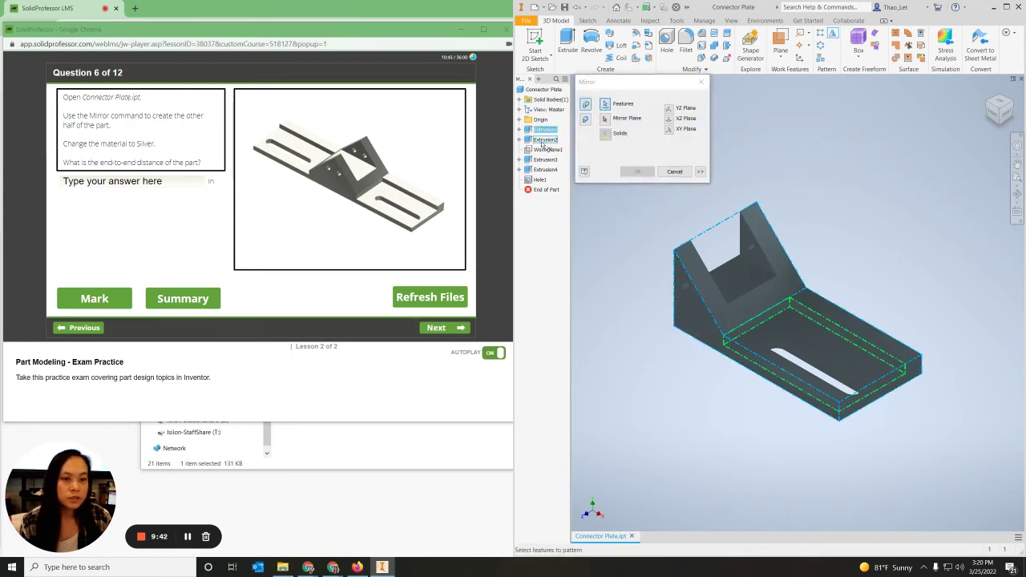
{"action": "left_click", "coordinate": [545, 140]}
{"action": "left_click", "coordinate": [544, 160]}
{"action": "left_click", "coordinate": [546, 169]}
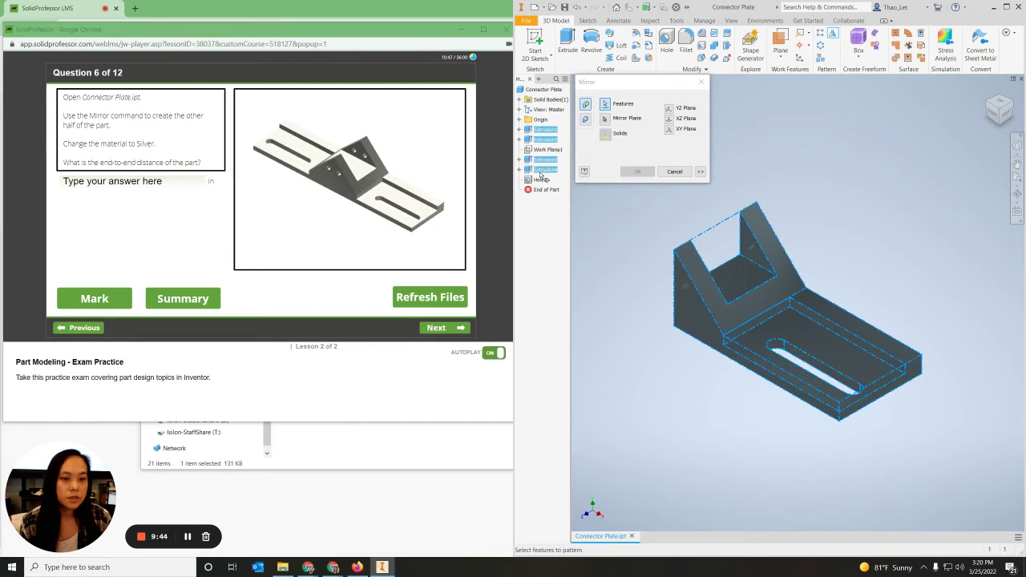
{"action": "left_click", "coordinate": [540, 180]}
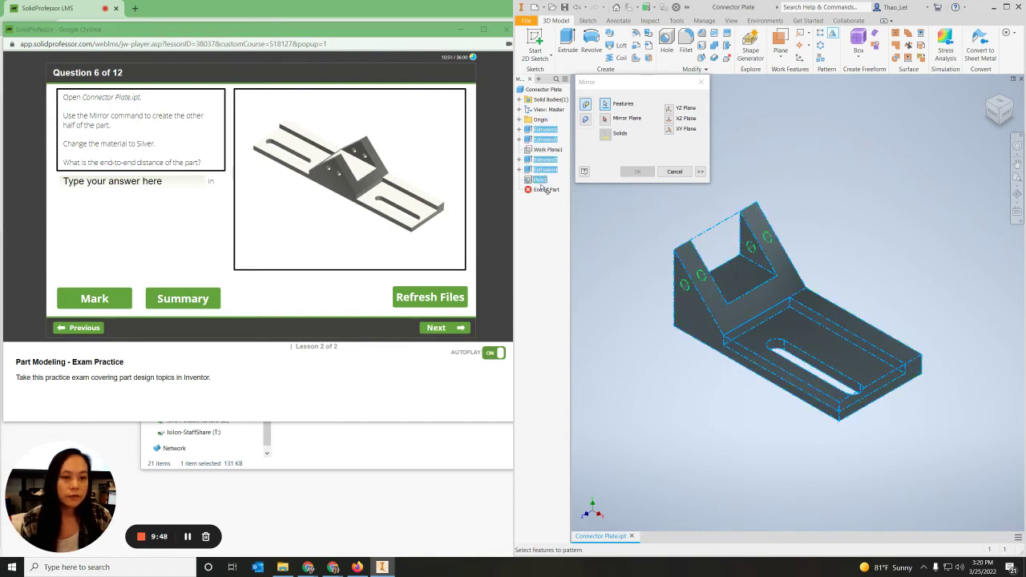
Step: Pick the plate's end face as the mirror plane, confirm, and inspect the completed part
{"action": "left_click", "coordinate": [605, 120]}
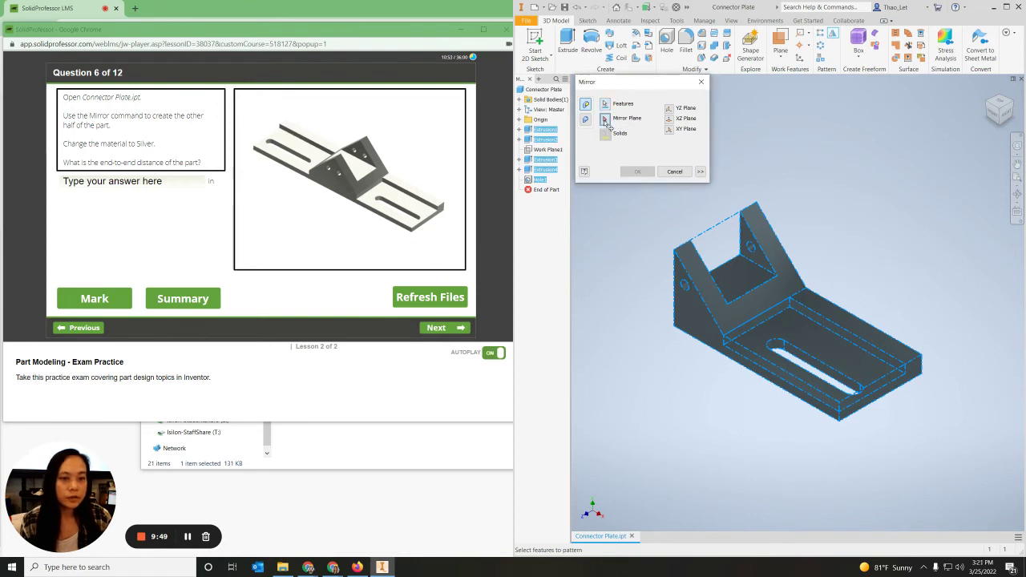
{"action": "middle_click_drag", "start_coordinate": [643, 362], "coordinate": [666, 379], "text": "shift"}
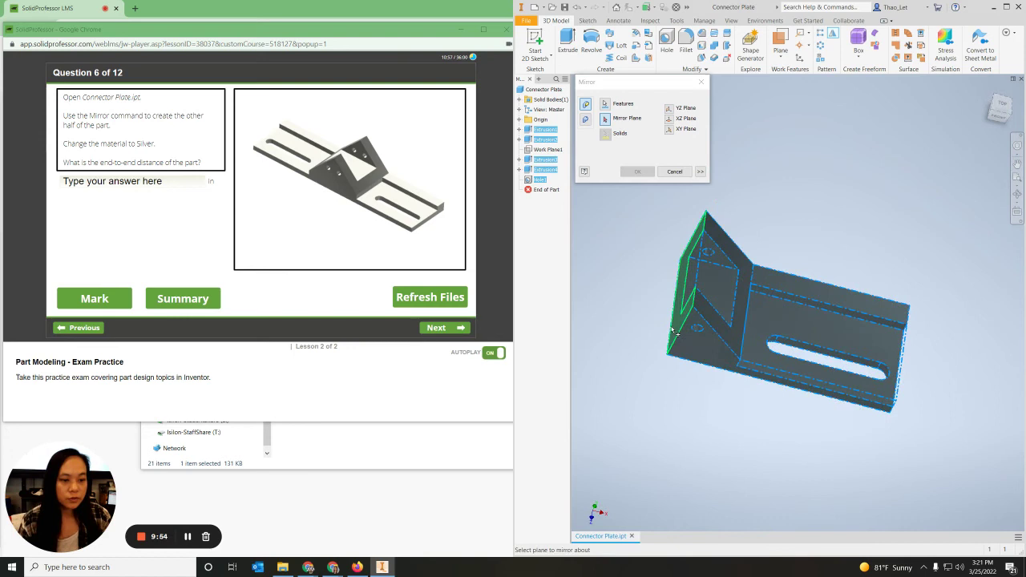
{"action": "middle_click_drag", "start_coordinate": [679, 333], "coordinate": [756, 360], "text": "shift"}
{"action": "middle_click_drag", "start_coordinate": [863, 444], "coordinate": [811, 405], "text": "shift"}
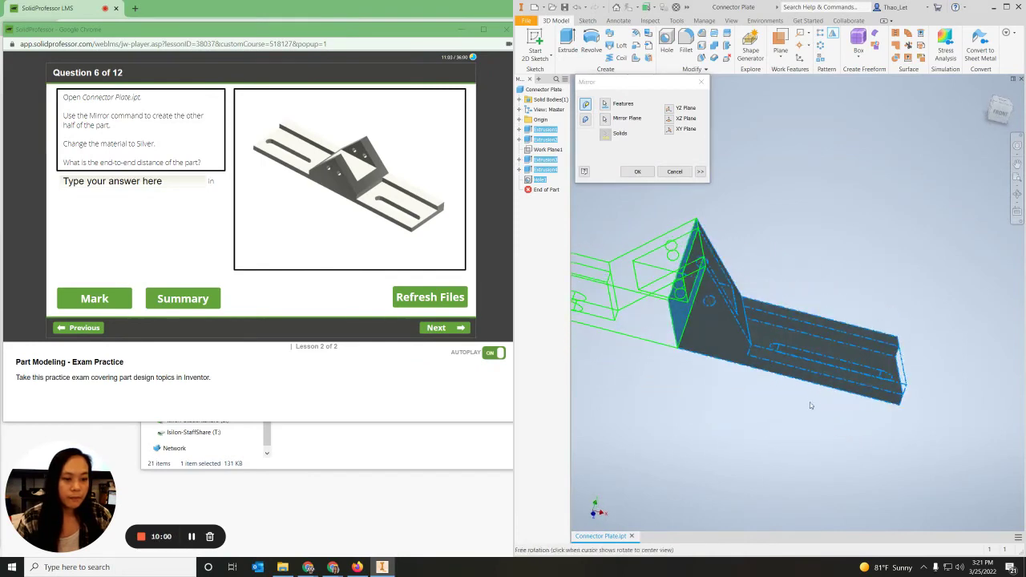
{"action": "left_click", "coordinate": [637, 172]}
{"action": "middle_click_drag", "start_coordinate": [672, 415], "coordinate": [806, 390], "text": "shift"}
{"action": "middle_click_drag", "start_coordinate": [656, 226], "coordinate": [689, 357], "text": "shift"}
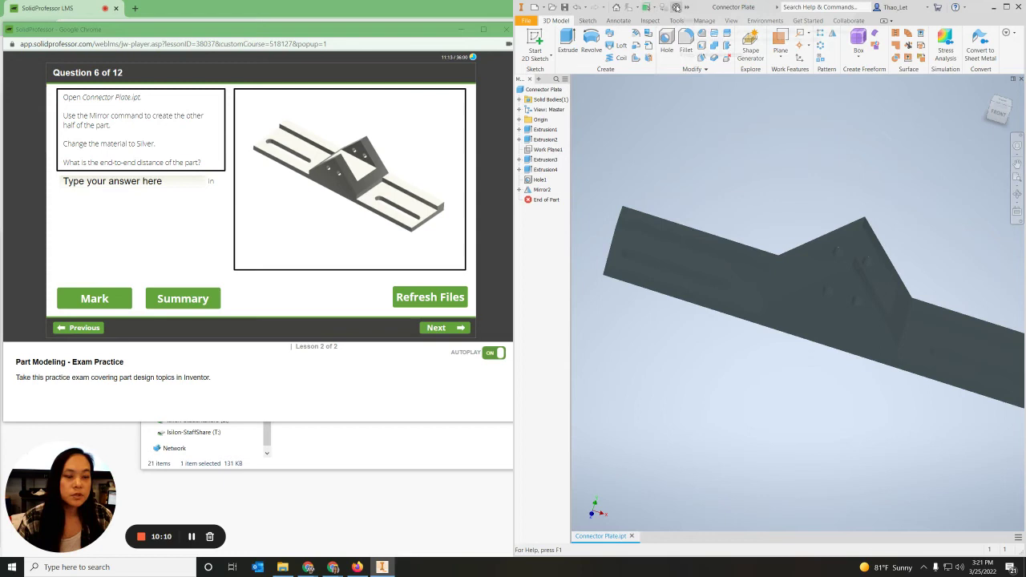
Step: Search the Material Browser for 'silver' and apply Silver, accepting the name conflict
{"action": "left_click", "coordinate": [676, 7]}
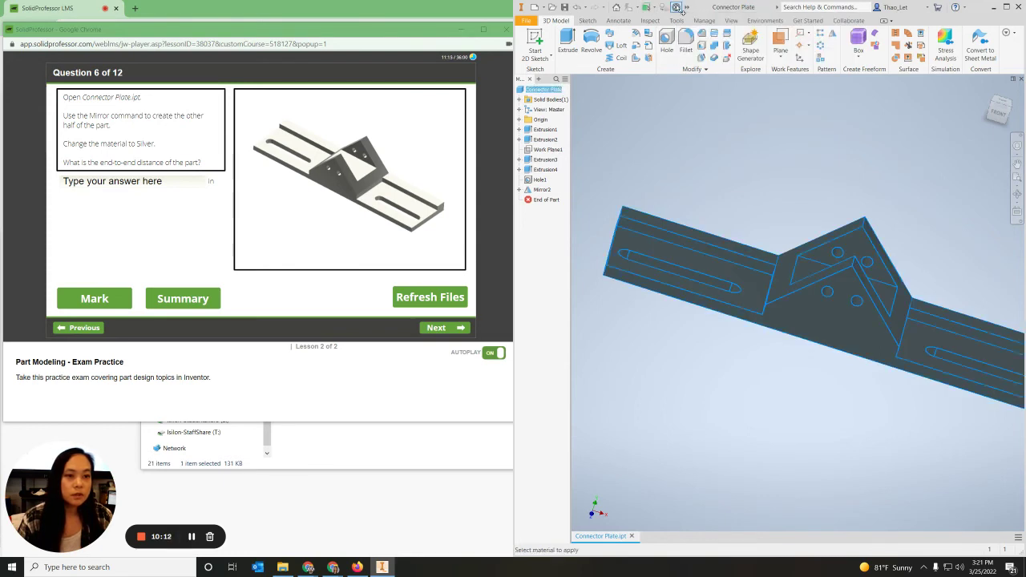
{"action": "left_click_drag", "start_coordinate": [810, 74], "coordinate": [583, 74]}
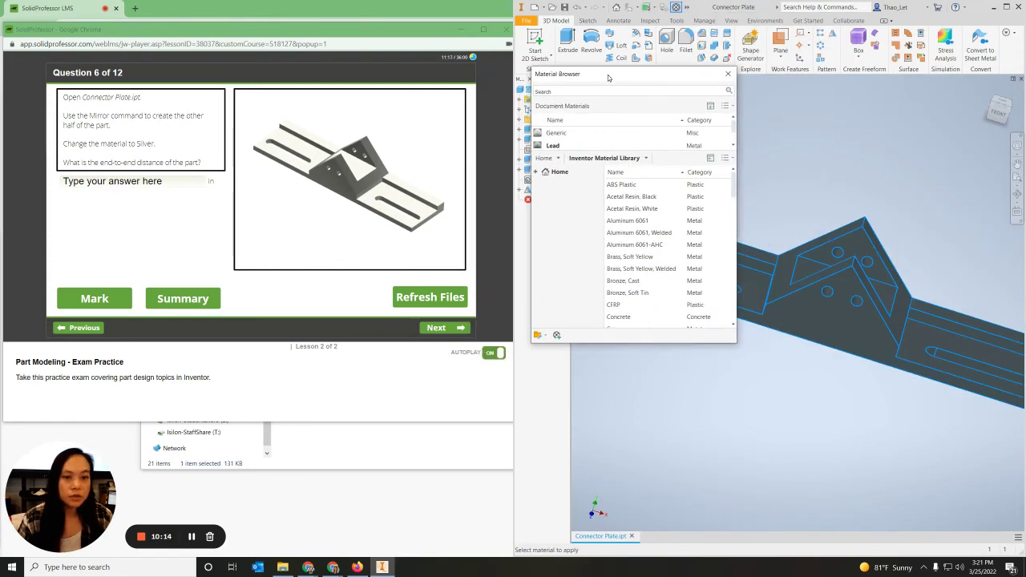
{"action": "left_click", "coordinate": [586, 92]}
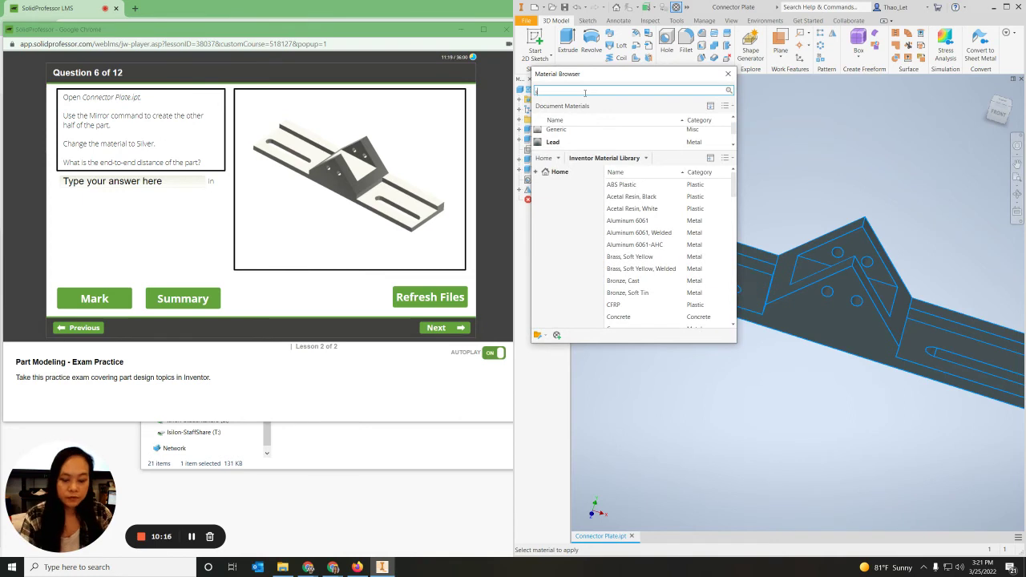
{"action": "type", "text": "silver"}
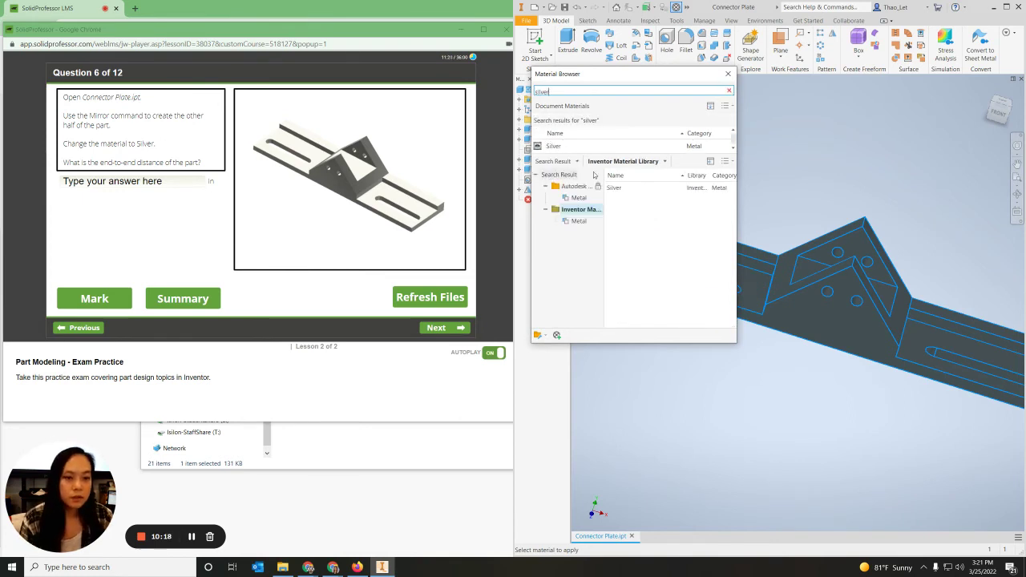
{"action": "double_click", "coordinate": [624, 189]}
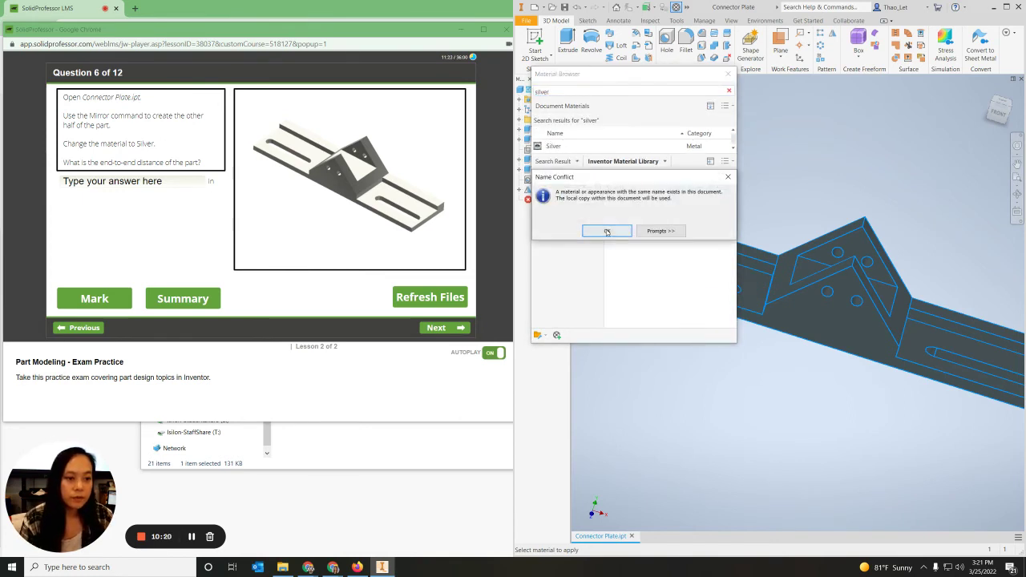
{"action": "left_click", "coordinate": [607, 232]}
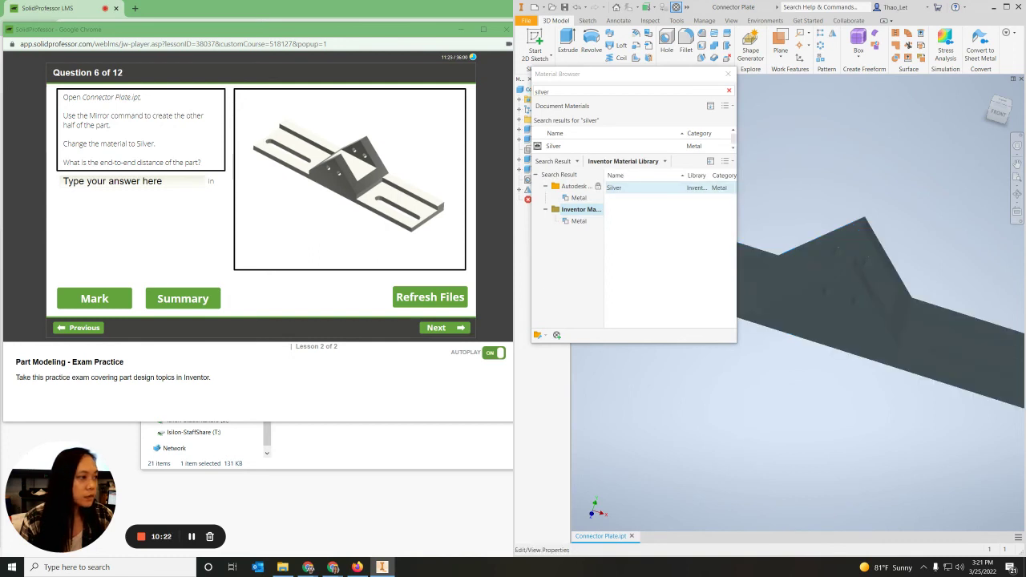
Step: Apply Silver from the full library list, keeping the document's existing Silver copy
{"action": "left_click", "coordinate": [648, 224]}
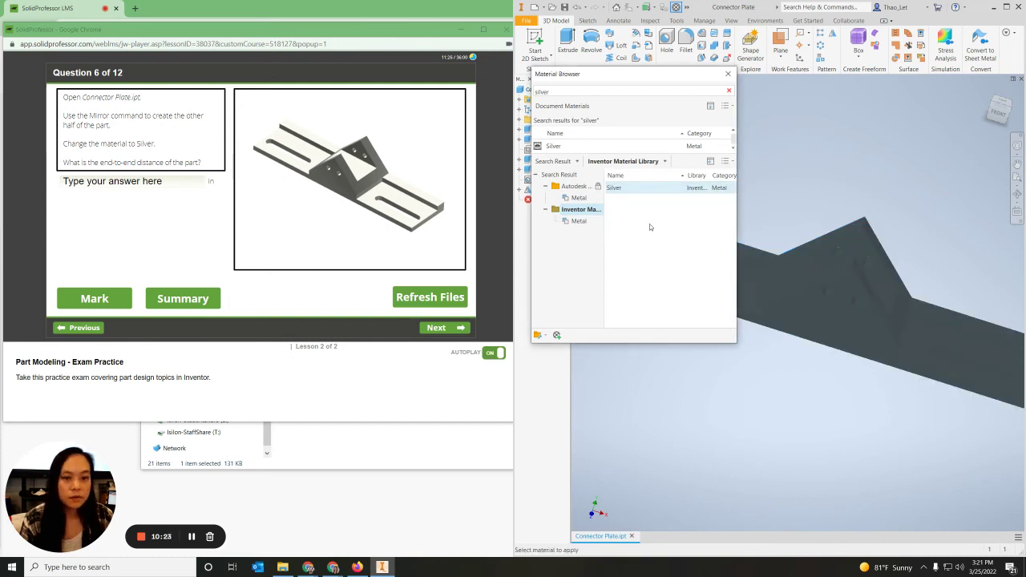
{"action": "left_click", "coordinate": [728, 90]}
{"action": "scroll", "coordinate": [664, 309], "scroll_direction": "down", "scroll_amount": 15}
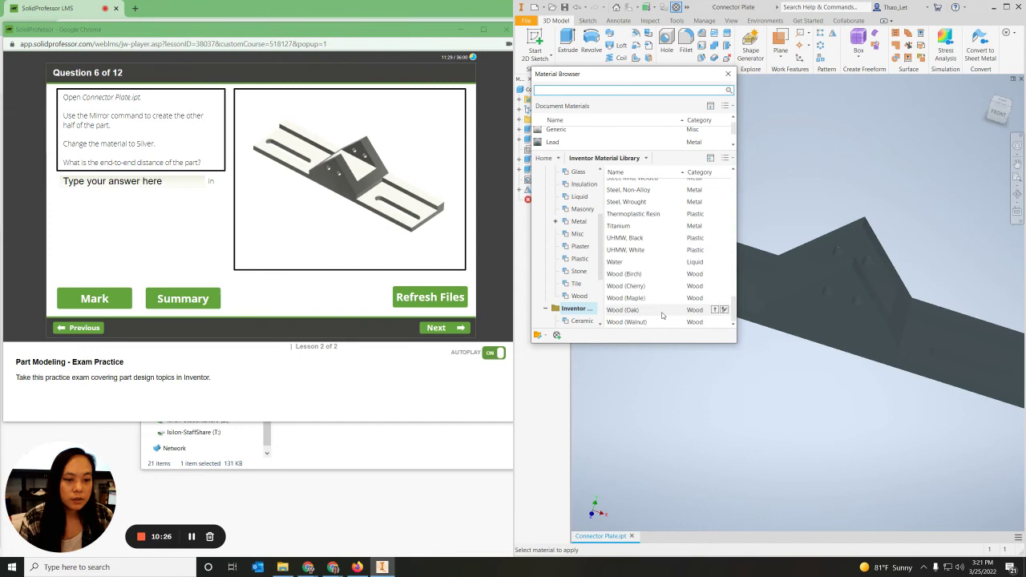
{"action": "scroll", "coordinate": [663, 315], "scroll_direction": "up", "scroll_amount": 5}
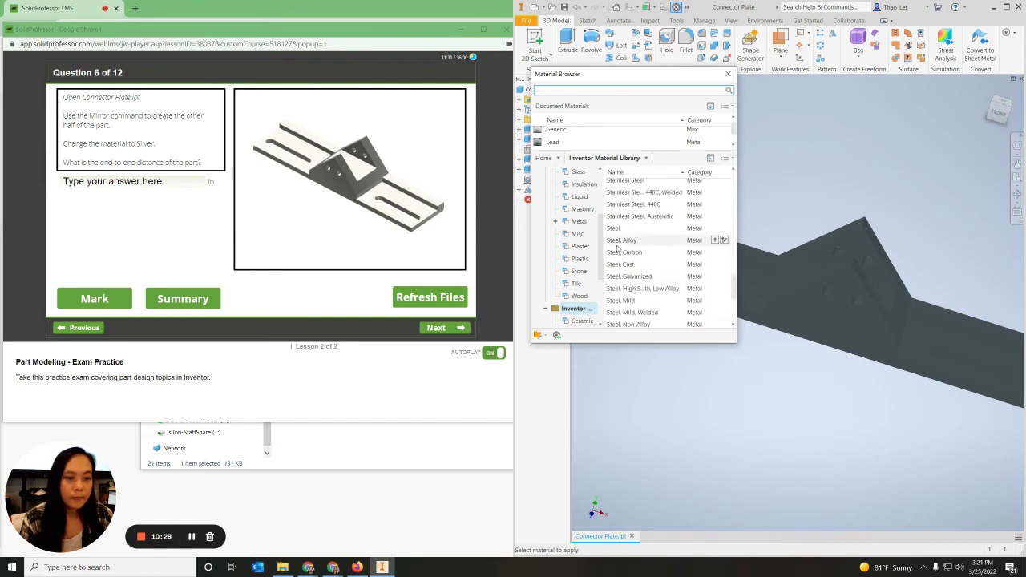
{"action": "left_click", "coordinate": [614, 235]}
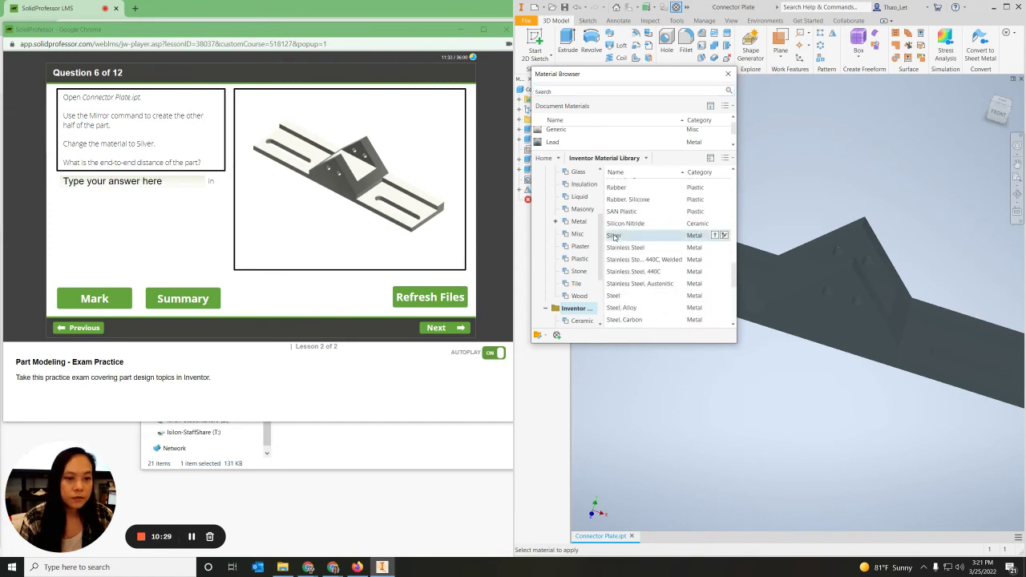
{"action": "double_click", "coordinate": [671, 241]}
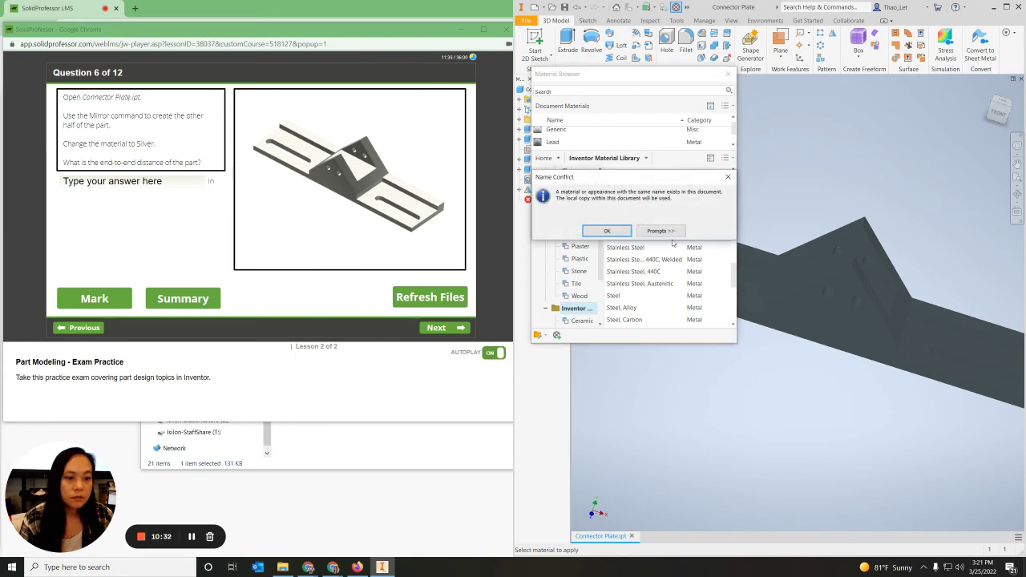
{"action": "left_click", "coordinate": [609, 231]}
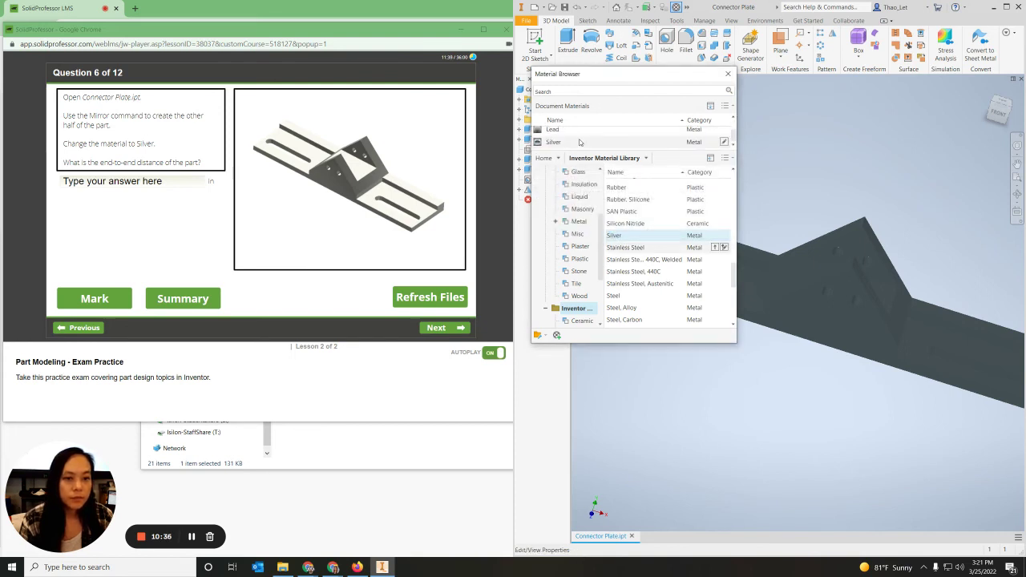
{"action": "left_click", "coordinate": [580, 141]}
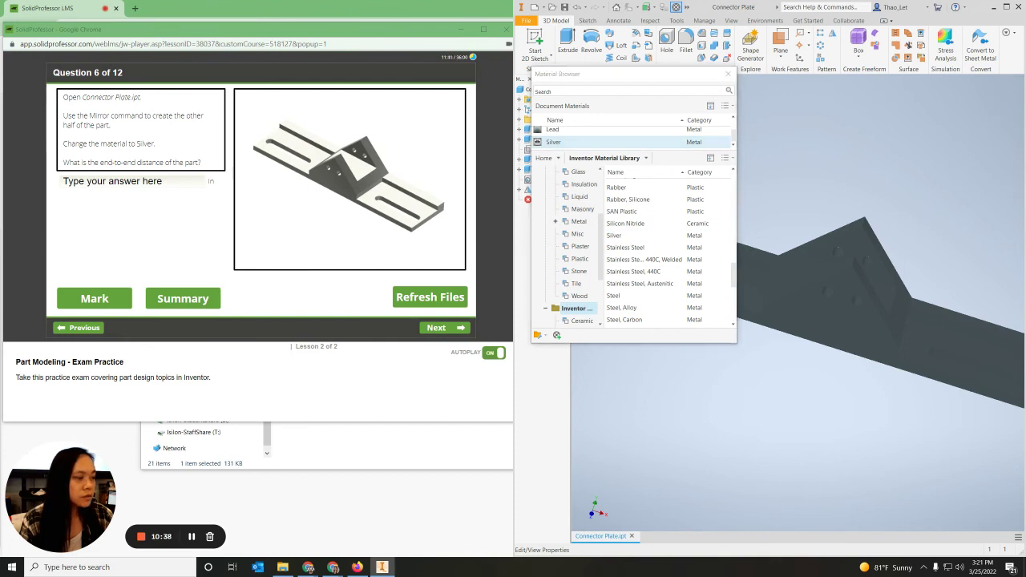
{"action": "scroll", "coordinate": [577, 143], "scroll_direction": "up", "scroll_amount": 1}
{"action": "scroll", "coordinate": [543, 150], "scroll_direction": "down", "scroll_amount": 1}
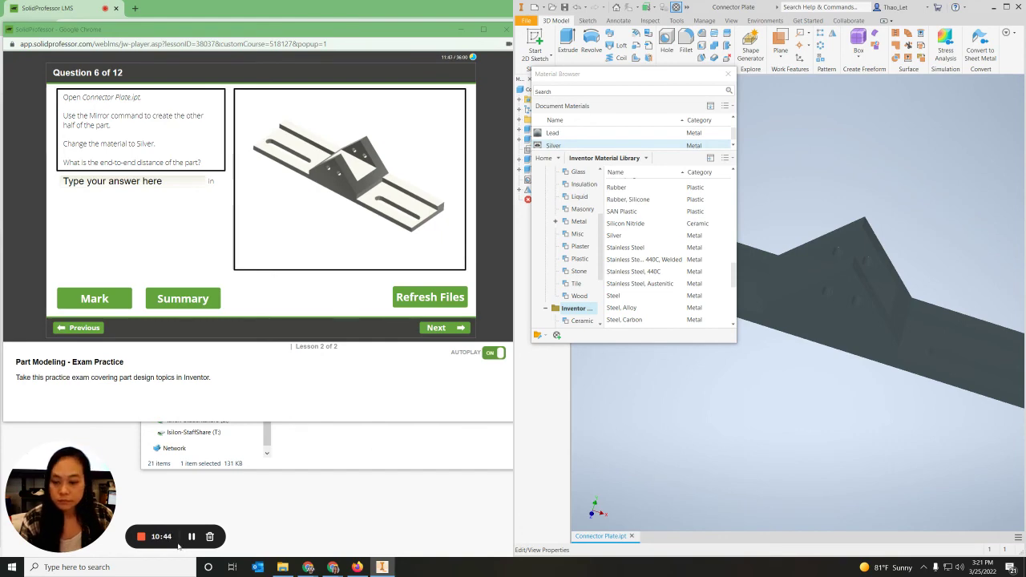
Step: Dock the lesson page left, reselect Silver from the document materials, and return to the quiz
{"action": "key", "text": "alt+Tab"}
{"action": "key", "text": "super+Left"}
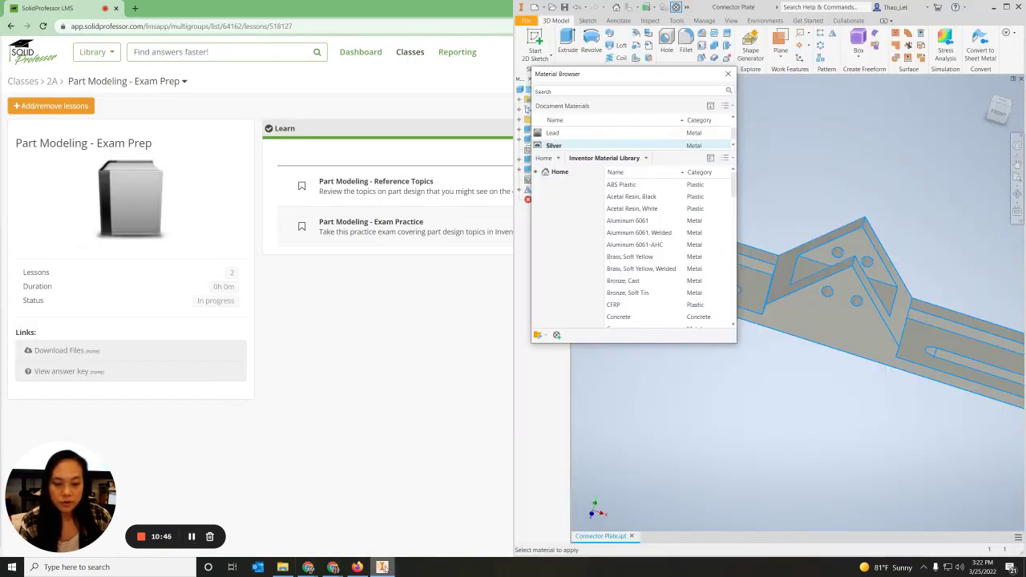
{"action": "left_click", "coordinate": [728, 74]}
{"action": "left_click", "coordinate": [676, 7]}
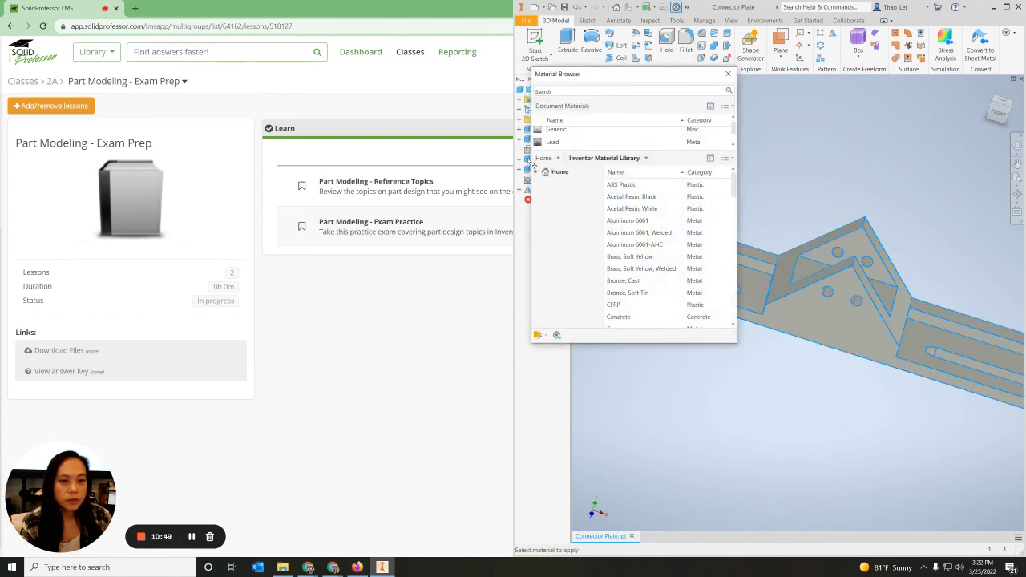
{"action": "left_click", "coordinate": [556, 141]}
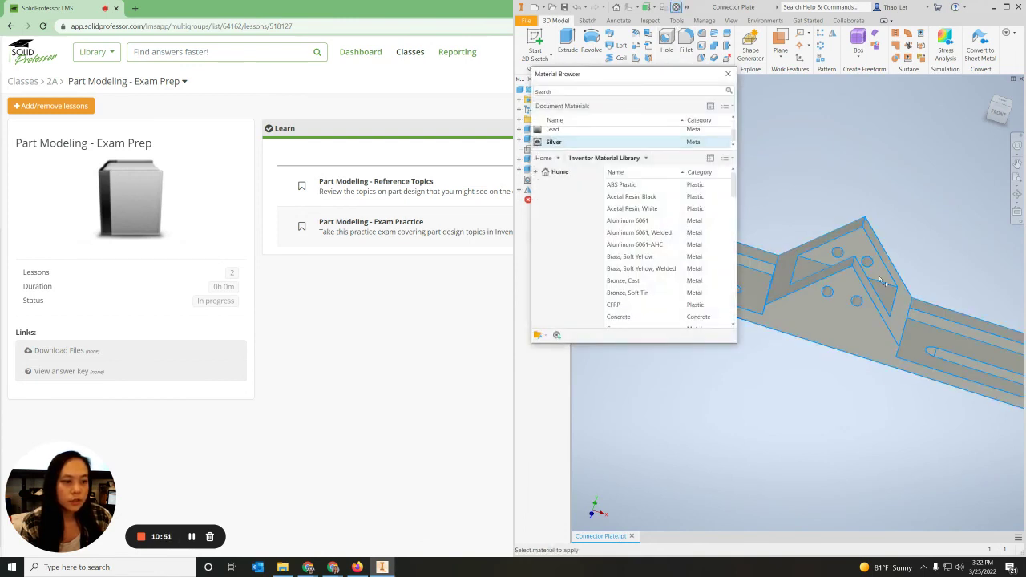
{"action": "left_click", "coordinate": [728, 74]}
{"action": "scroll", "coordinate": [863, 329], "scroll_direction": "up", "scroll_amount": 2}
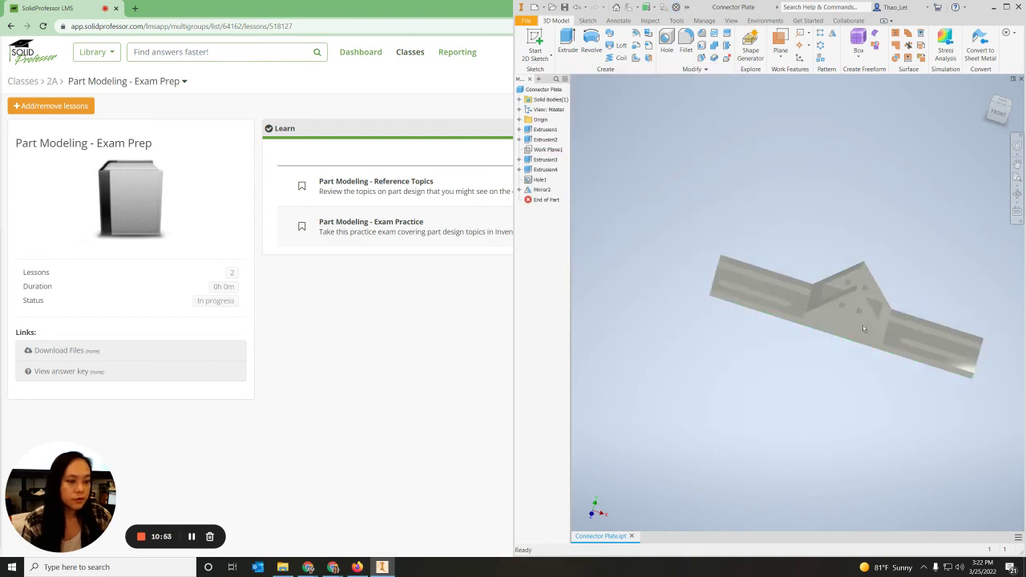
{"action": "scroll", "coordinate": [728, 334], "scroll_direction": "down", "scroll_amount": 2}
{"action": "scroll", "coordinate": [728, 334], "scroll_direction": "up", "scroll_amount": 2}
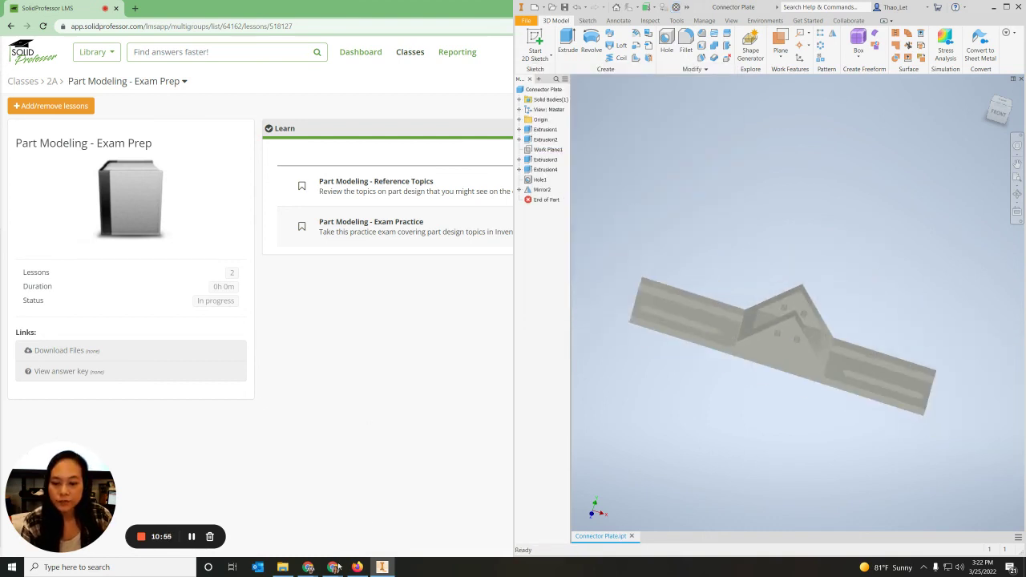
{"action": "mouse_move", "coordinate": [311, 571]}
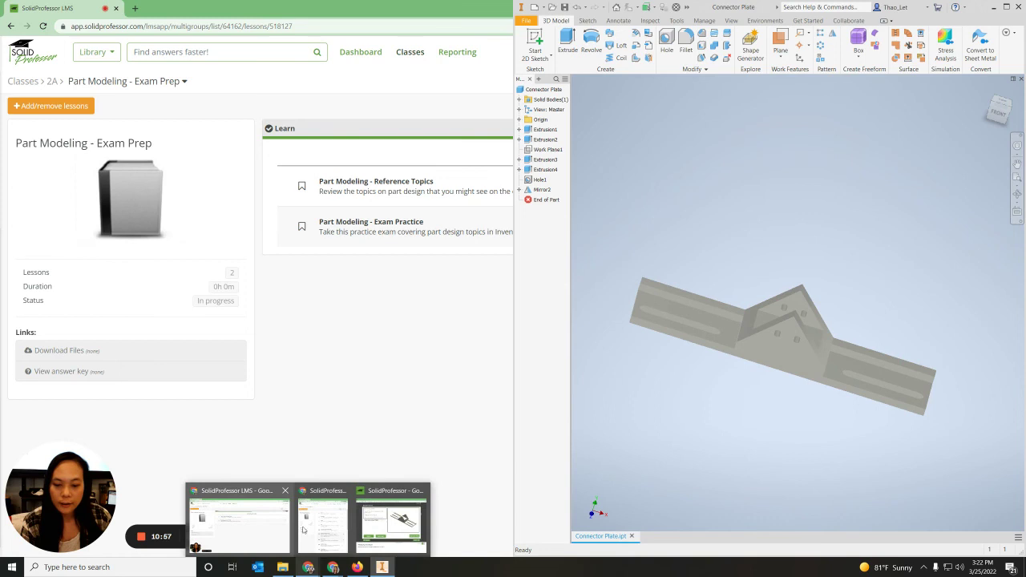
{"action": "left_click", "coordinate": [393, 521]}
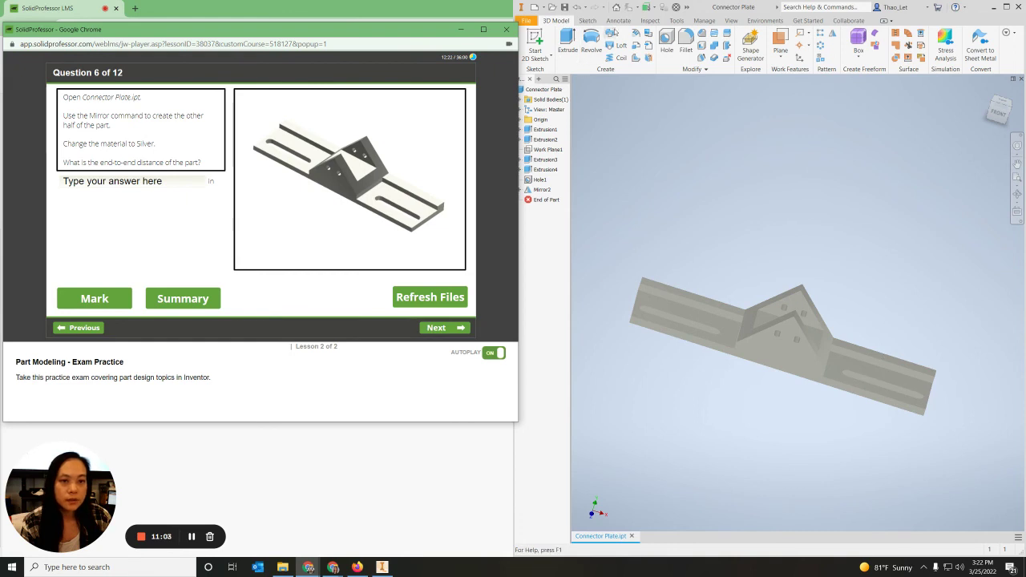
Step: Measure the plate's long bottom edge with Inspect > Measure, reading 5.000 in
{"action": "left_click", "coordinate": [649, 21]}
{"action": "left_click", "coordinate": [530, 40]}
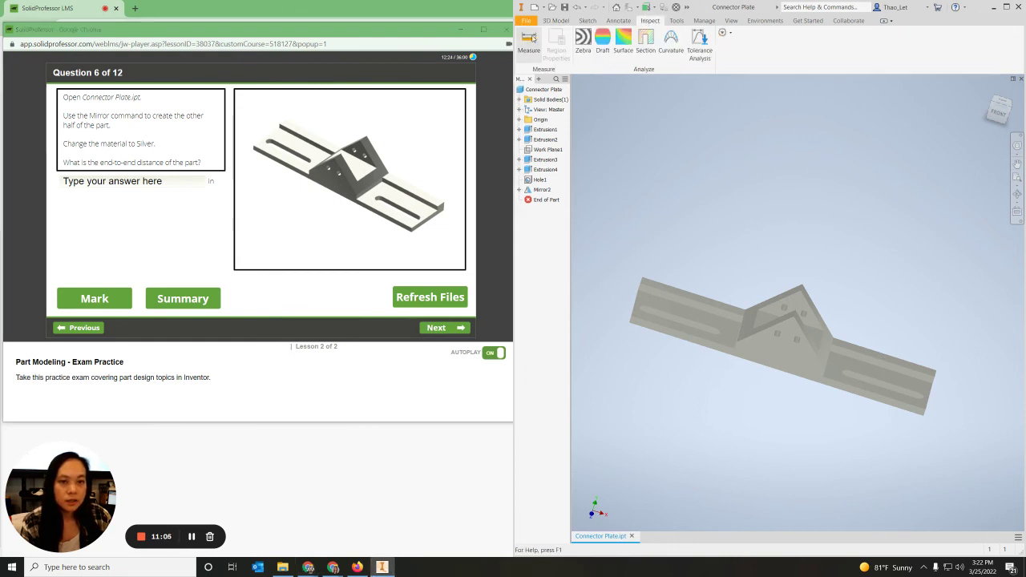
{"action": "left_click", "coordinate": [676, 337]}
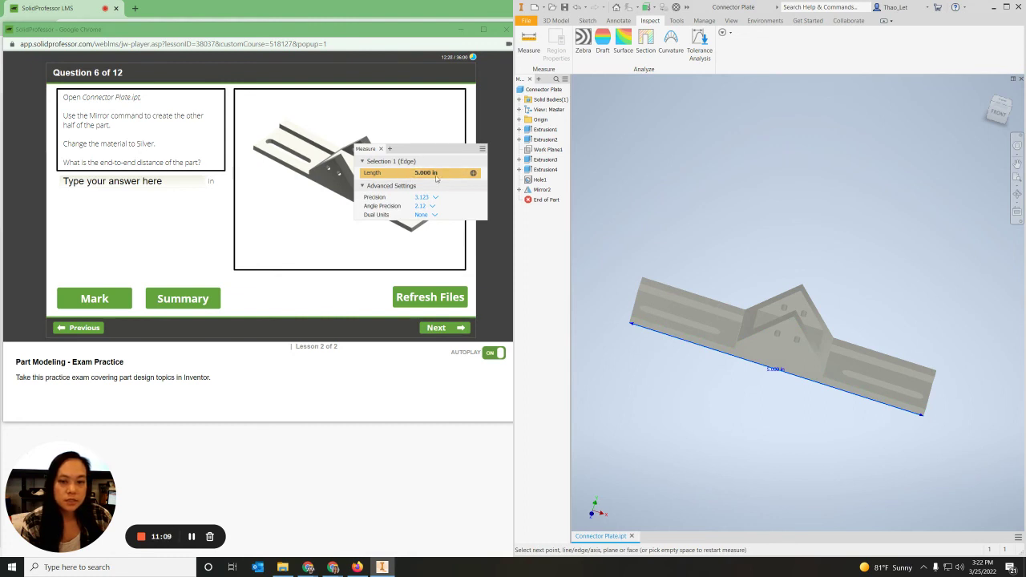
{"action": "left_click_drag", "start_coordinate": [432, 150], "coordinate": [674, 143]}
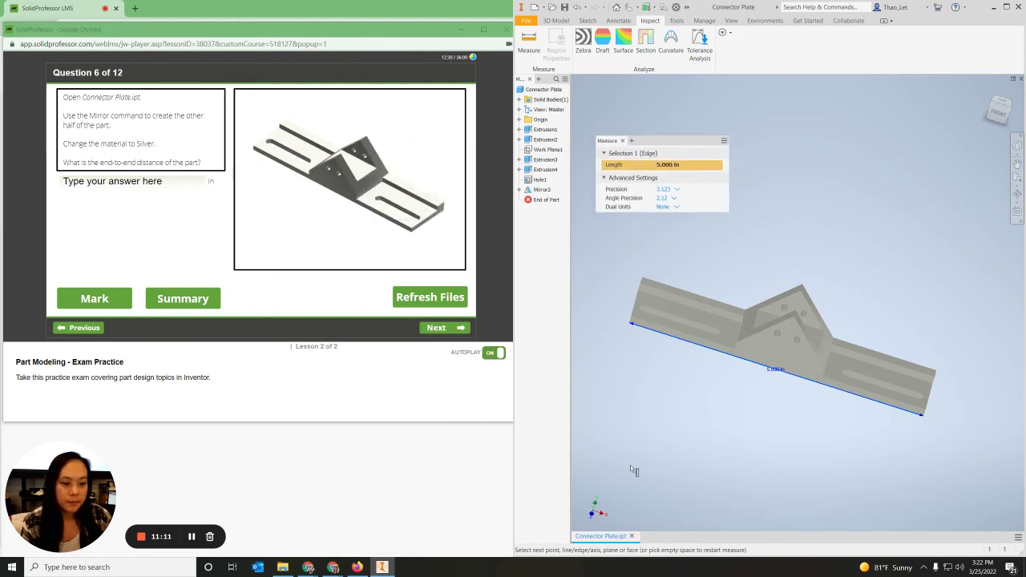